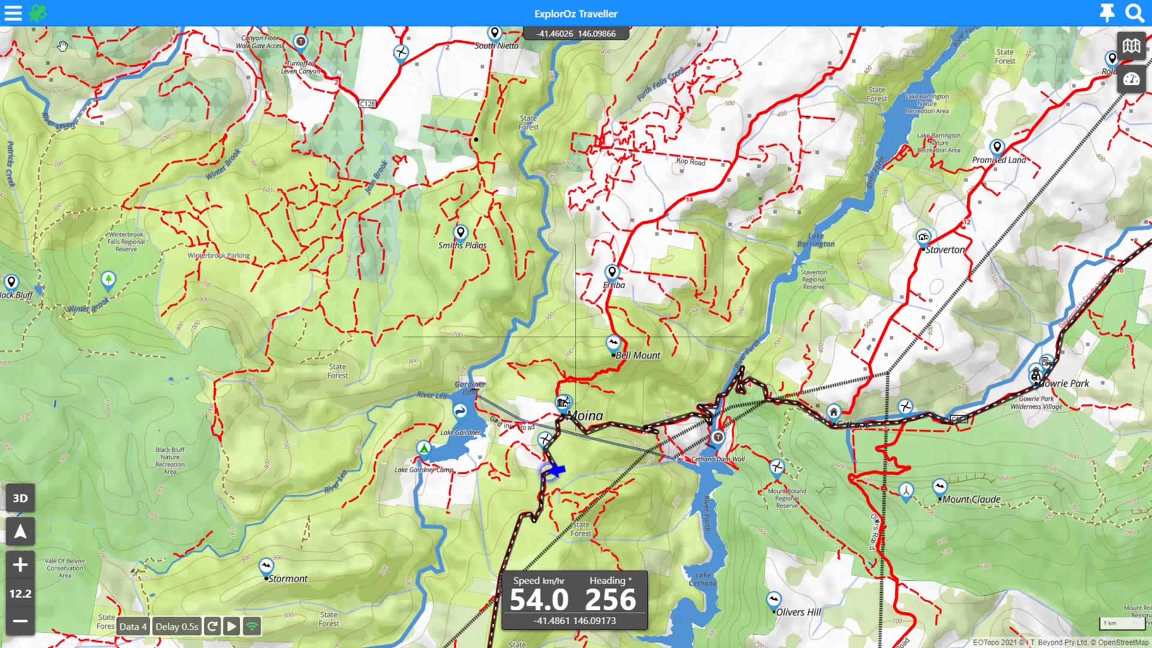
Upload the file EO_T37.gpx from the Downloads folder for import.
{"action": "left_click", "coordinate": [13, 24]}
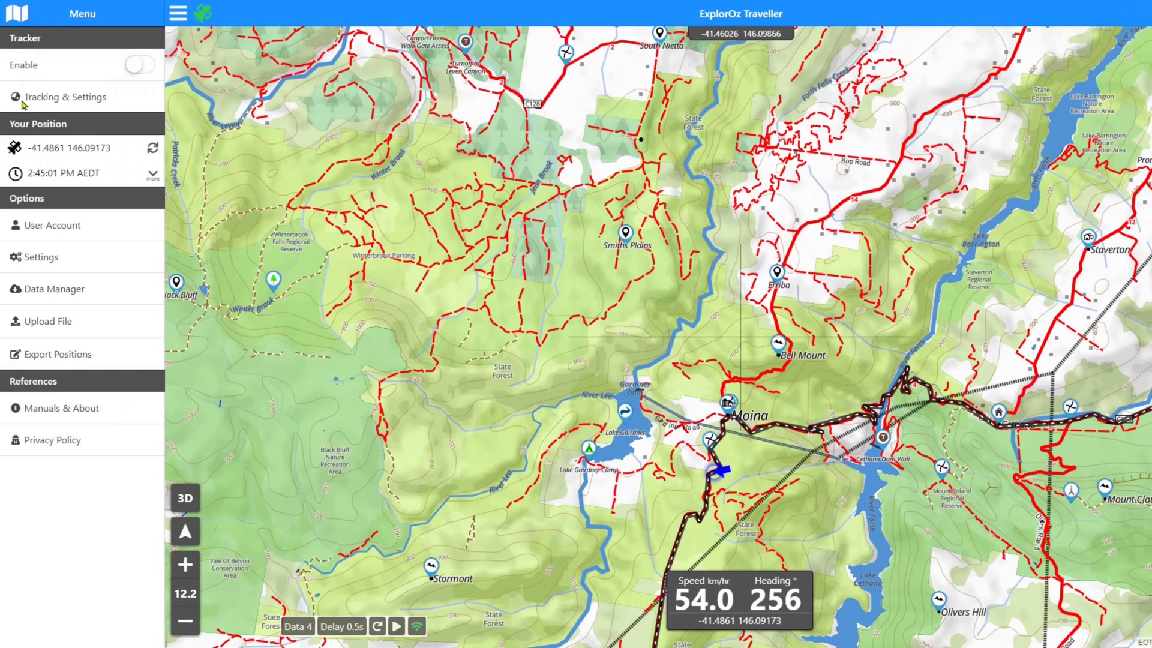
{"action": "left_click", "coordinate": [48, 321]}
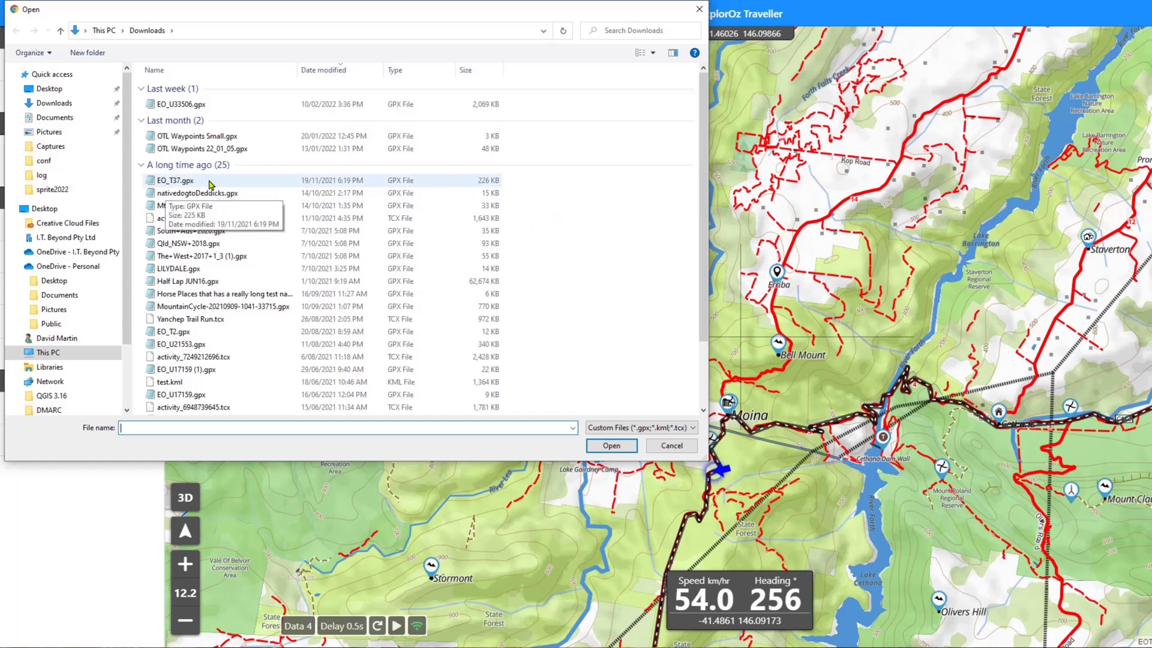
{"action": "left_click", "coordinate": [209, 182]}
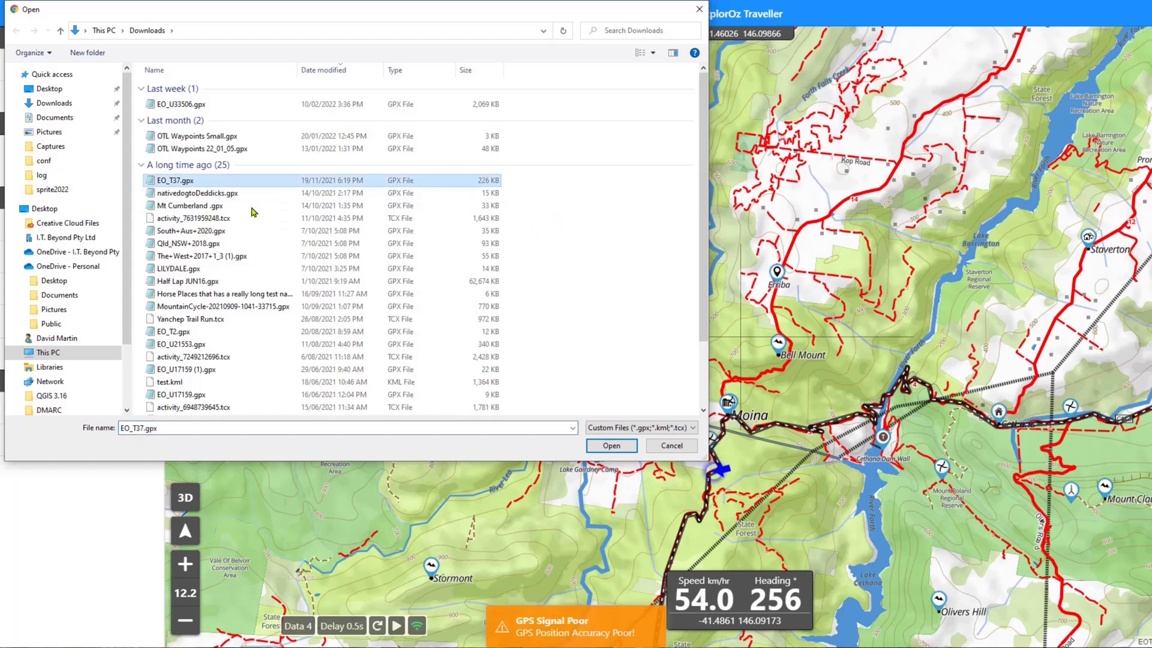
{"action": "left_click", "coordinate": [611, 447]}
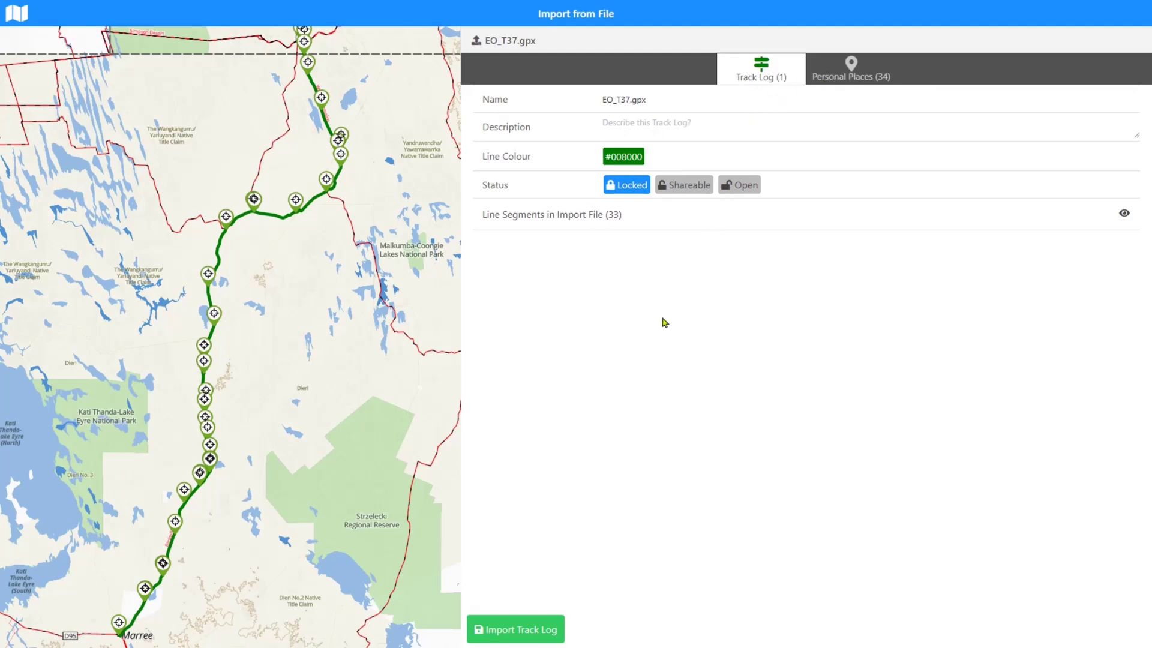
Rename the track log as "Import Video".
{"action": "left_click", "coordinate": [655, 101]}
{"action": "left_click_drag", "start_coordinate": [603, 99], "coordinate": [652, 100]}
{"action": "type", "text": "Import Video"}
{"action": "left_click", "coordinate": [708, 125]}
Set the track log's line colour to blue and its status to Open.
{"action": "left_click", "coordinate": [621, 158]}
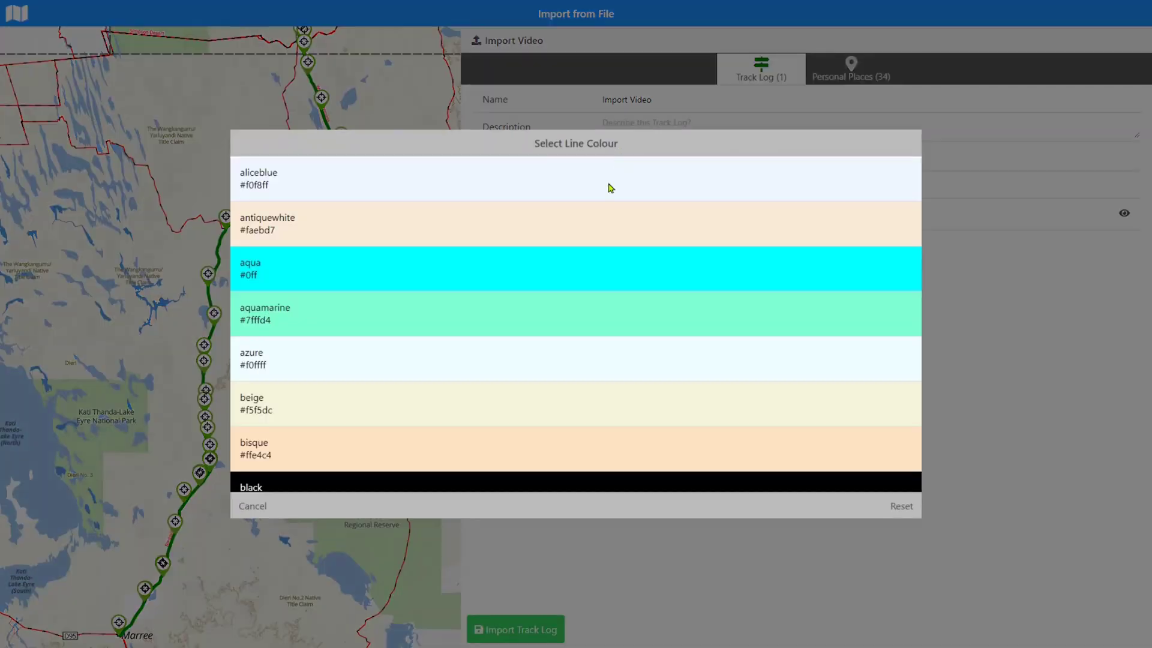
{"action": "scroll", "coordinate": [561, 306], "scroll_direction": "down", "scroll_amount": 5}
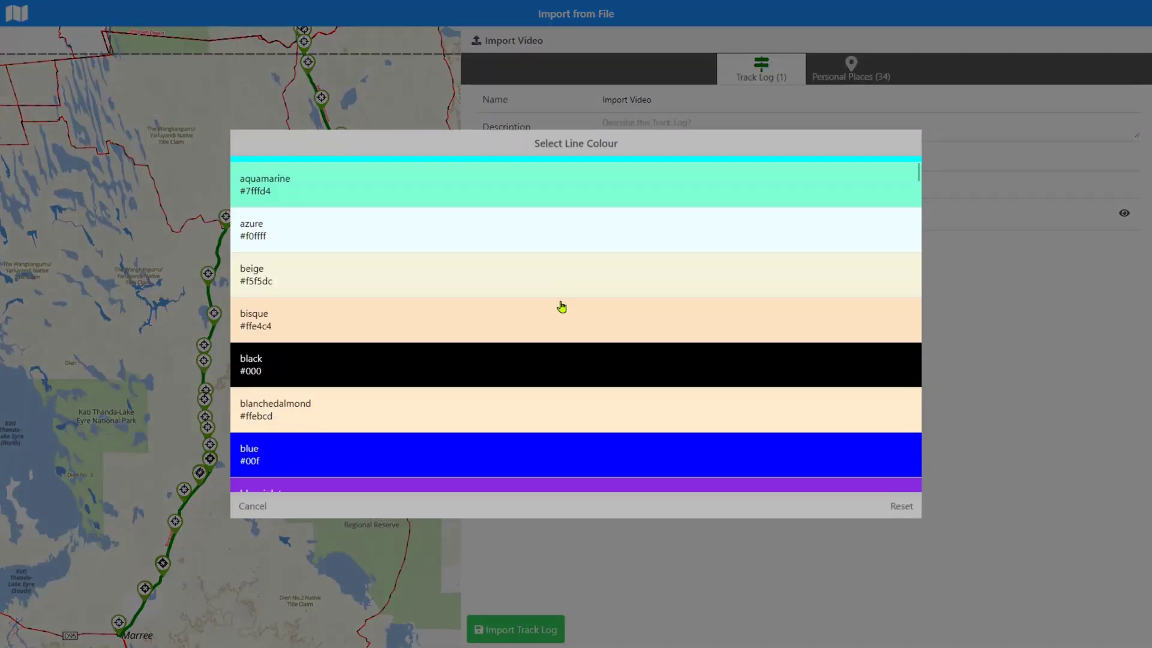
{"action": "left_click", "coordinate": [562, 307]}
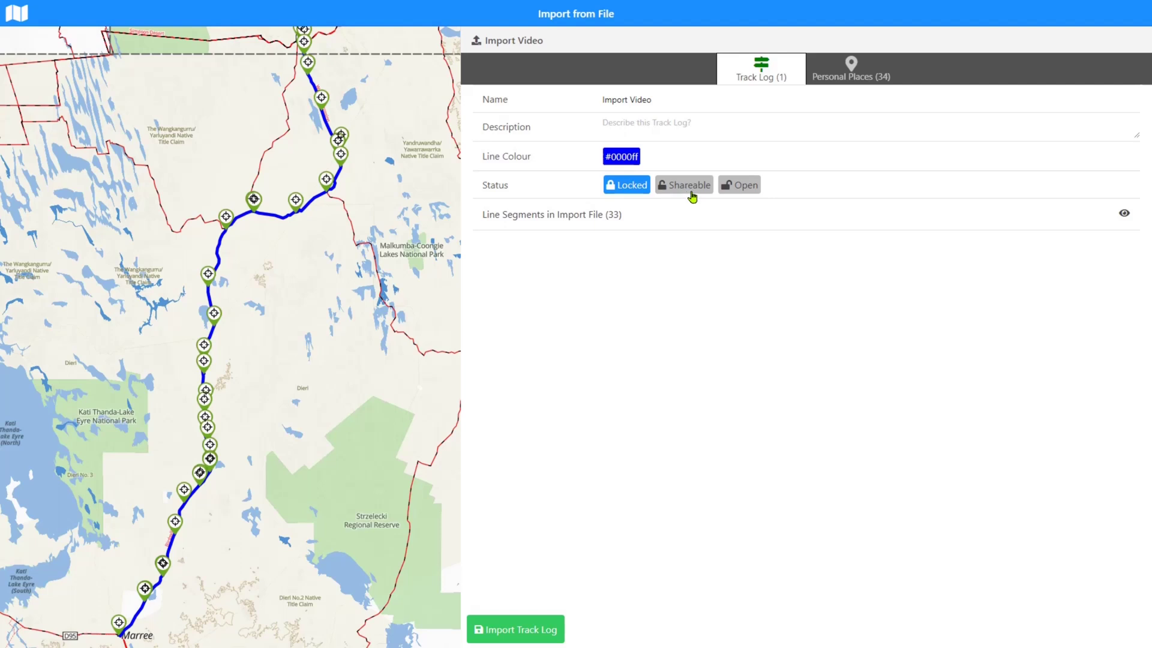
{"action": "left_click", "coordinate": [733, 190]}
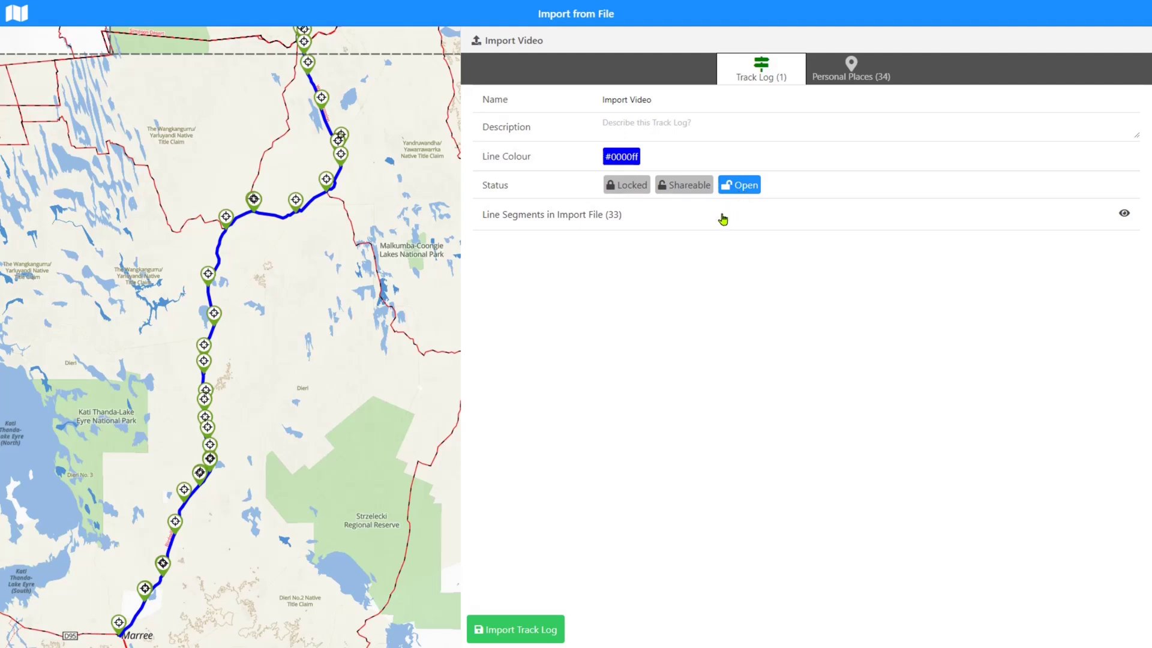
Show the import file's line segments and exclude segments 1 to 10 from the track log.
{"action": "left_click", "coordinate": [723, 218]}
{"action": "left_click", "coordinate": [723, 218]}
{"action": "left_click", "coordinate": [723, 218]}
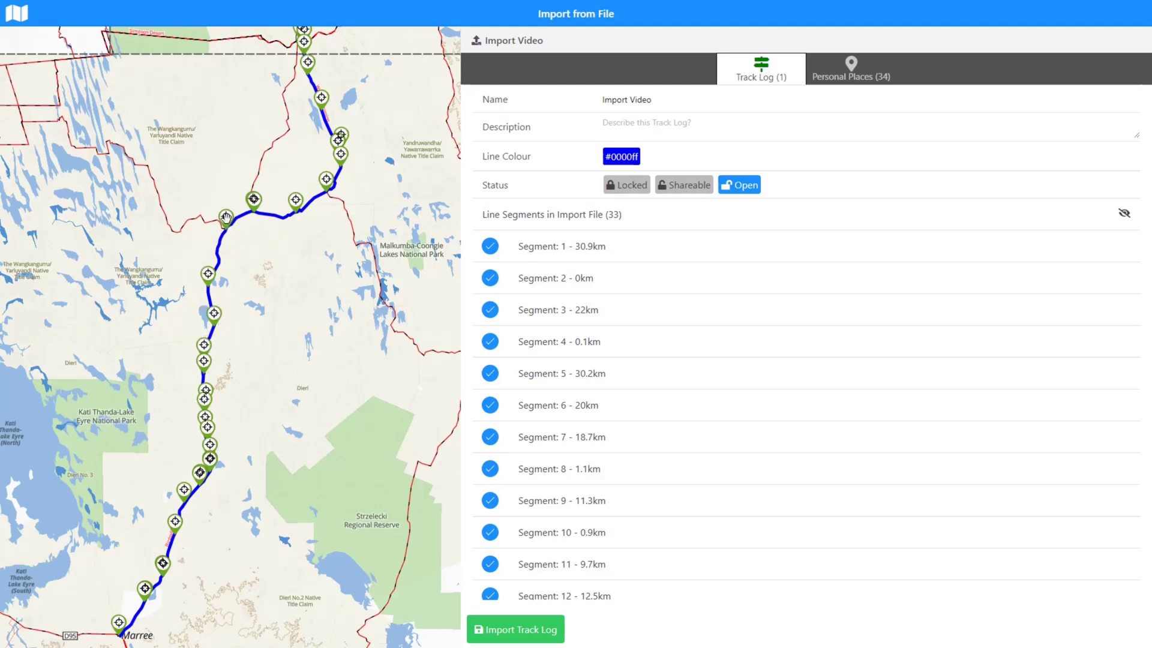
{"action": "left_click", "coordinate": [493, 248]}
{"action": "left_click", "coordinate": [496, 279]}
{"action": "left_click", "coordinate": [494, 310]}
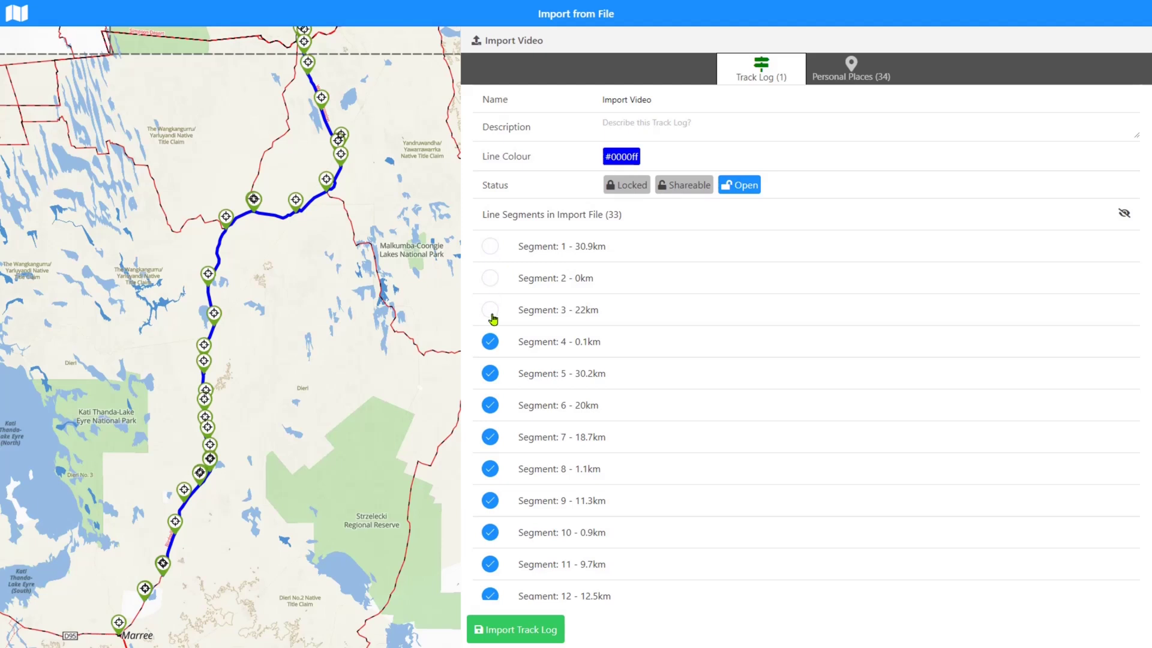
{"action": "left_click", "coordinate": [490, 343]}
{"action": "left_click", "coordinate": [492, 373]}
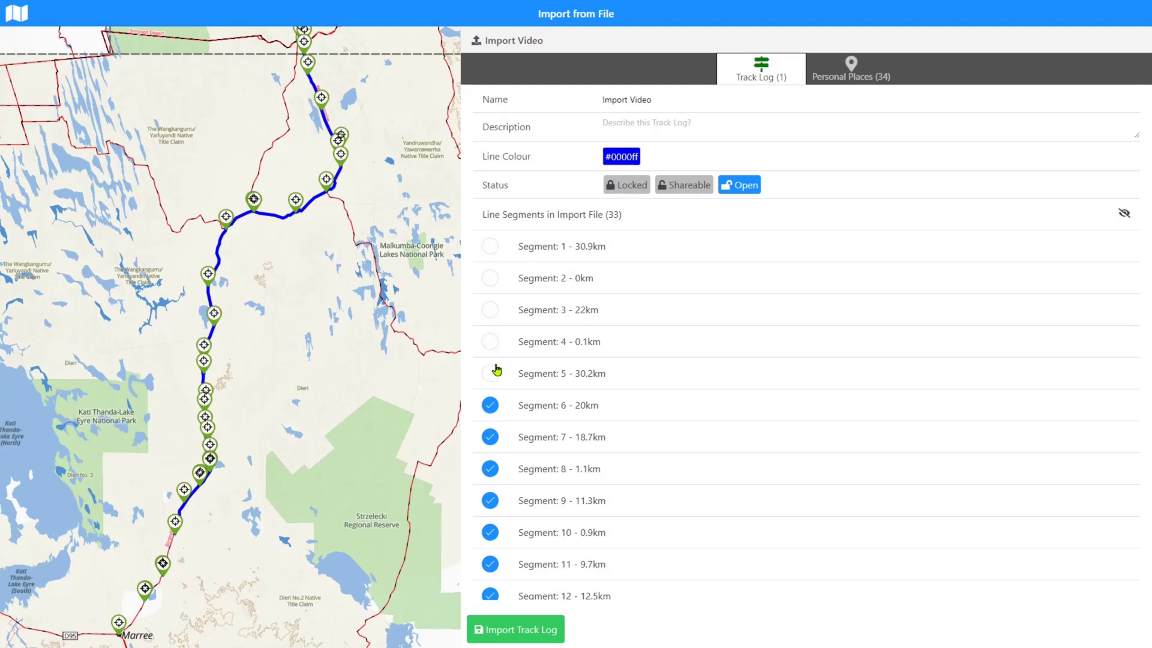
{"action": "left_click", "coordinate": [492, 406]}
{"action": "left_click", "coordinate": [489, 437]}
{"action": "left_click", "coordinate": [487, 467]}
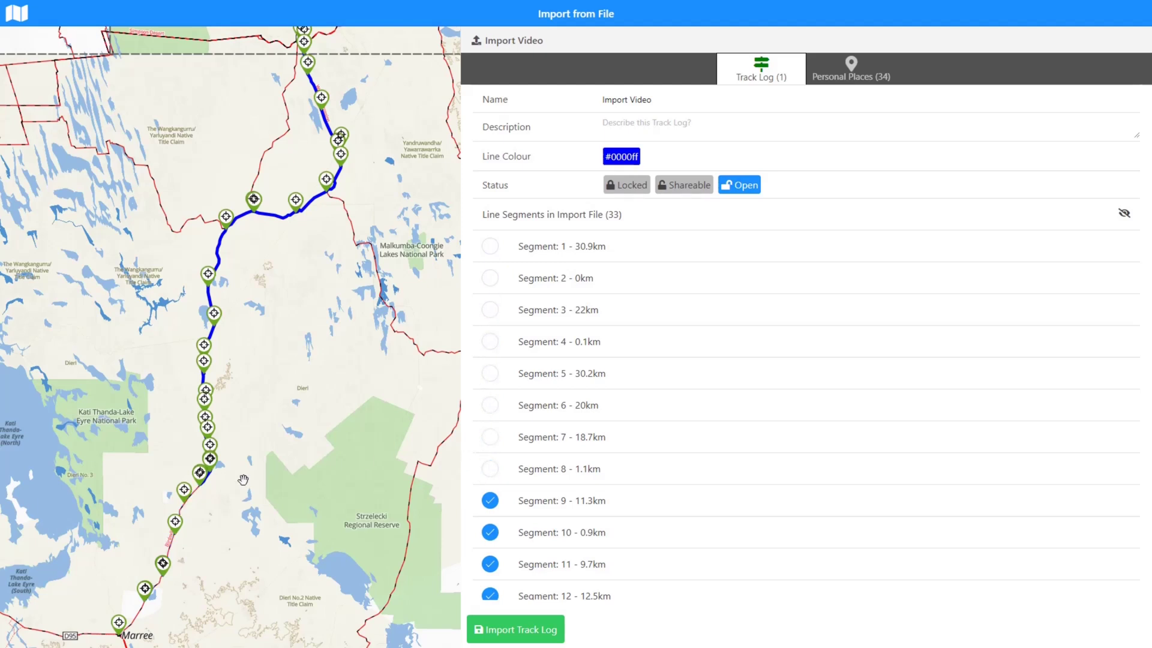
{"action": "left_click", "coordinate": [489, 501]}
{"action": "left_click", "coordinate": [490, 532]}
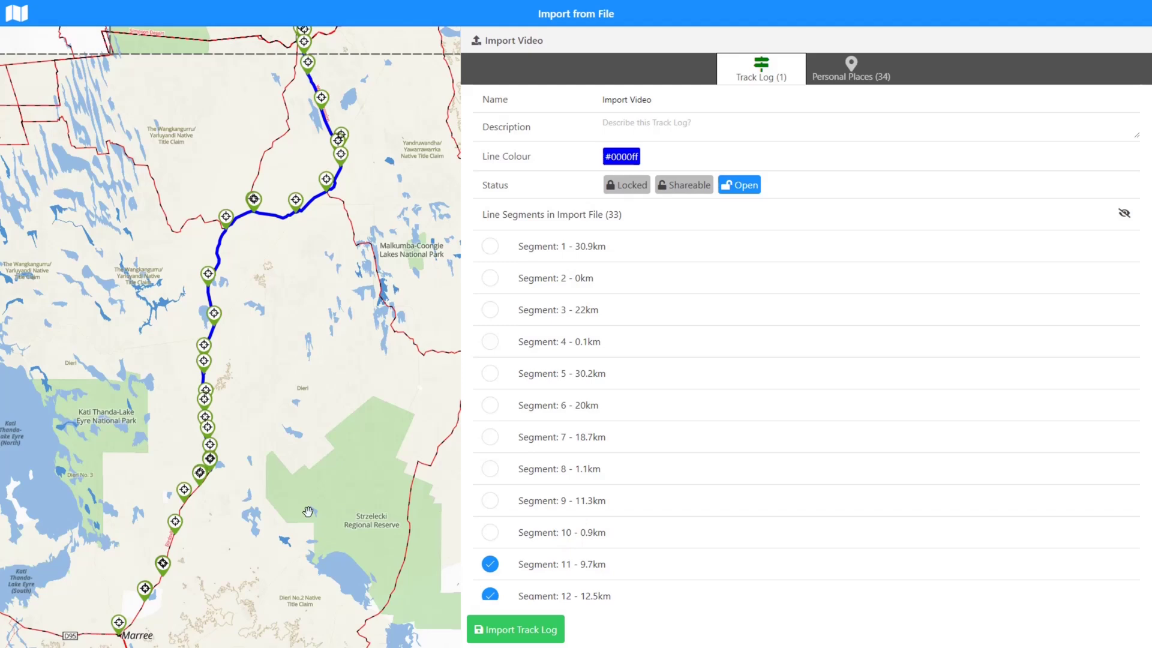
Check where the shortened track starts near Cooper Creek and import the track log with segments 11 to 33.
{"action": "scroll", "coordinate": [230, 492], "scroll_direction": "up", "scroll_amount": 3}
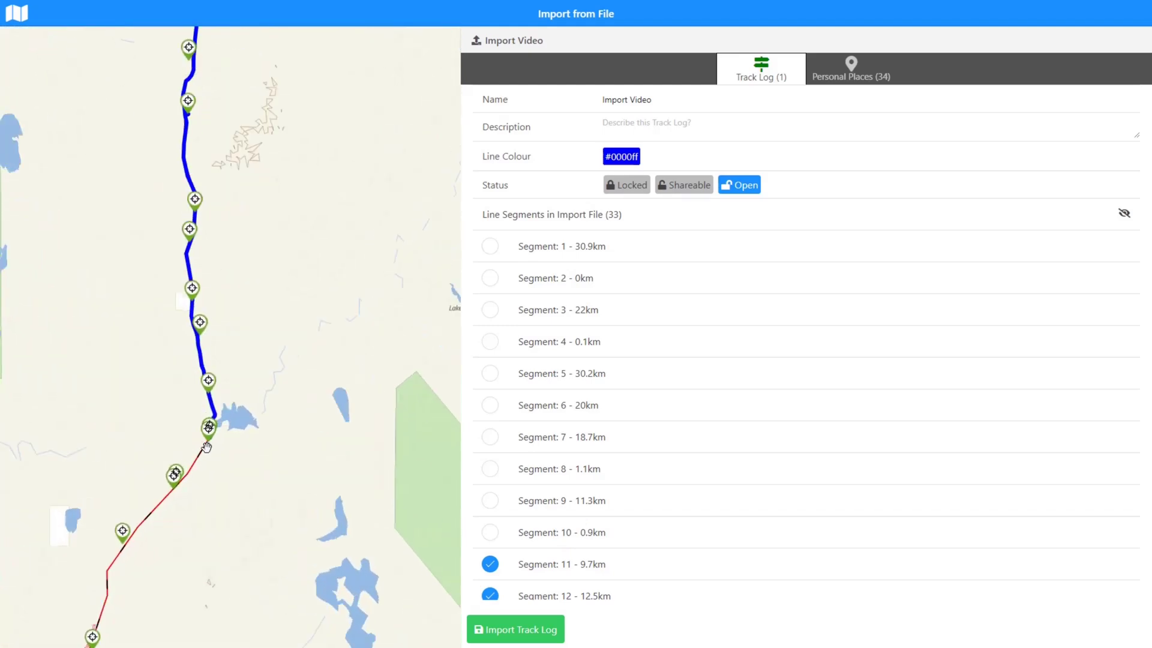
{"action": "scroll", "coordinate": [206, 447], "scroll_direction": "up", "scroll_amount": 3}
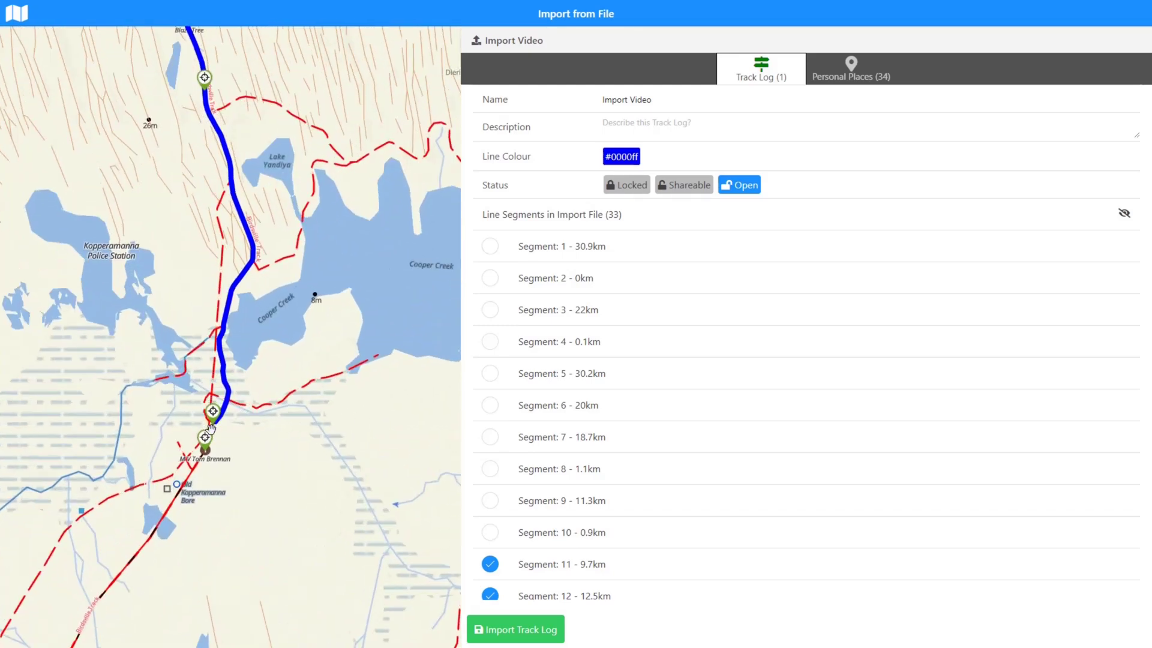
{"action": "scroll", "coordinate": [210, 427], "scroll_direction": "up", "scroll_amount": 2}
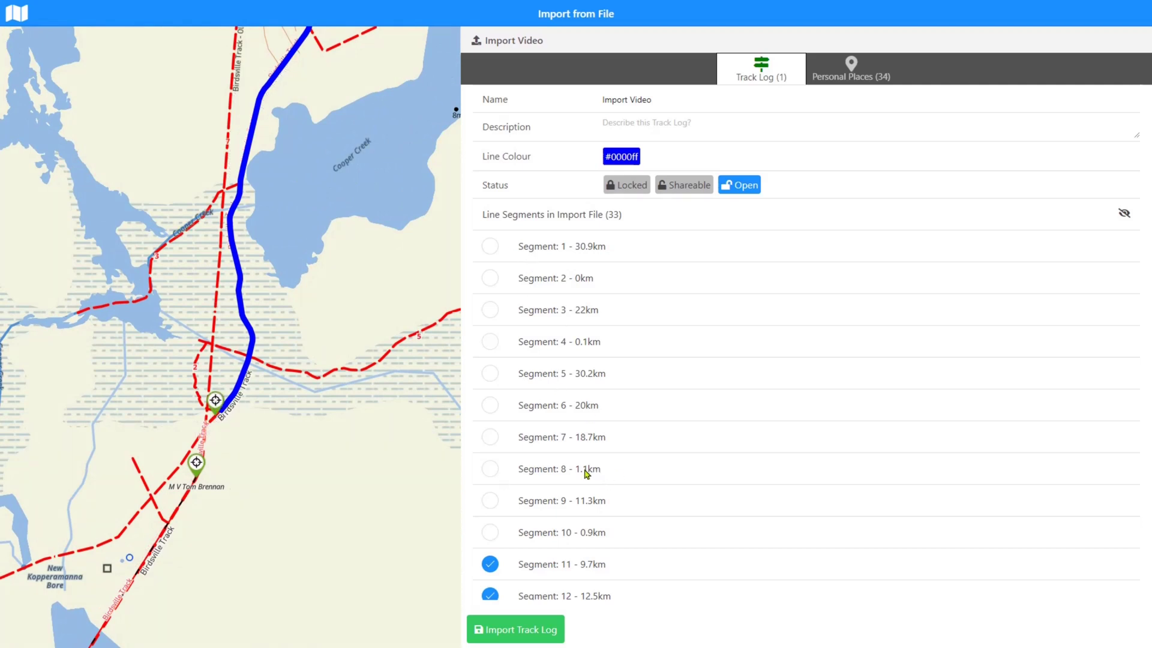
{"action": "scroll", "coordinate": [586, 473], "scroll_direction": "down", "scroll_amount": 3}
{"action": "scroll", "coordinate": [585, 499], "scroll_direction": "down", "scroll_amount": 3}
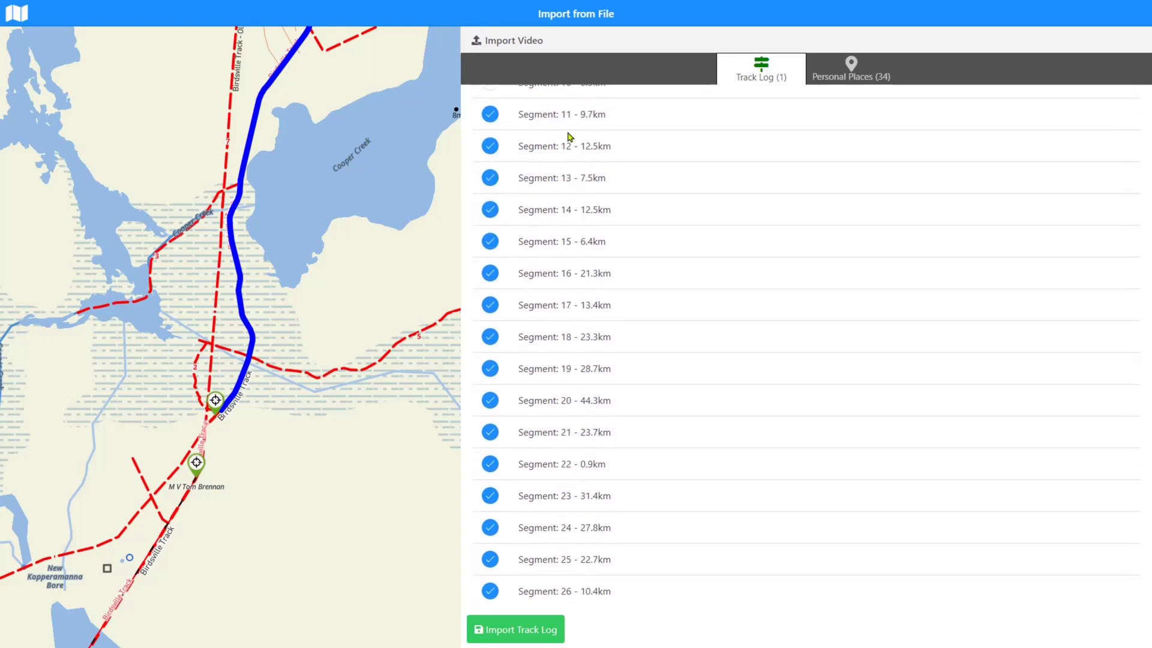
{"action": "scroll", "coordinate": [624, 383], "scroll_direction": "down", "scroll_amount": 3}
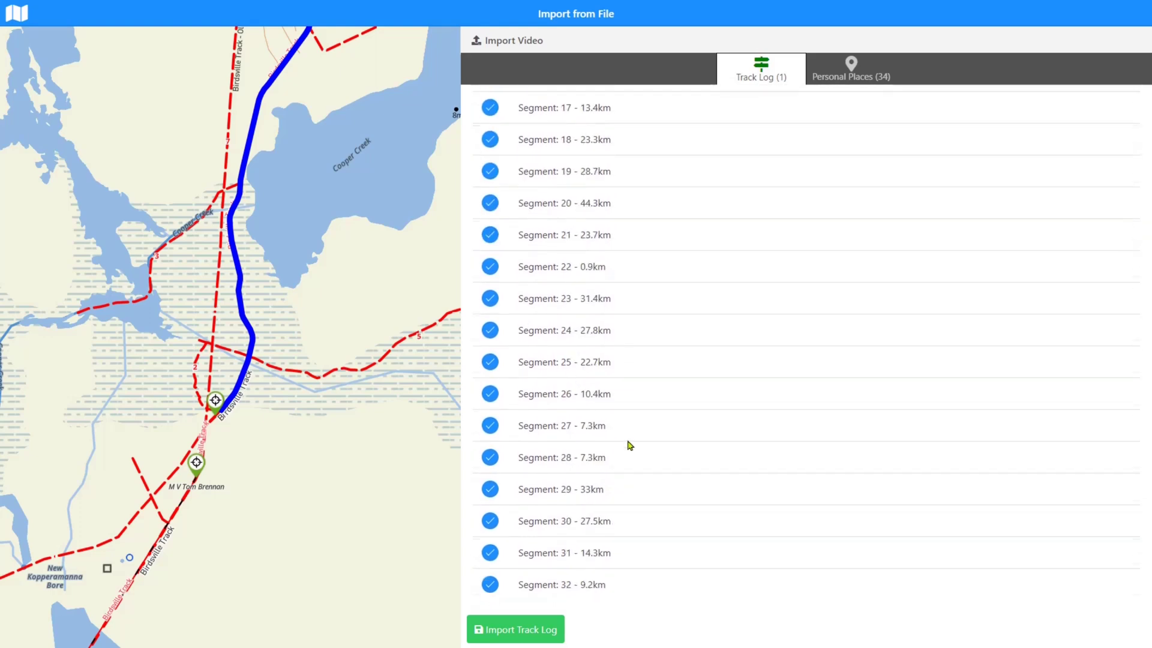
{"action": "scroll", "coordinate": [621, 543], "scroll_direction": "up", "scroll_amount": 6}
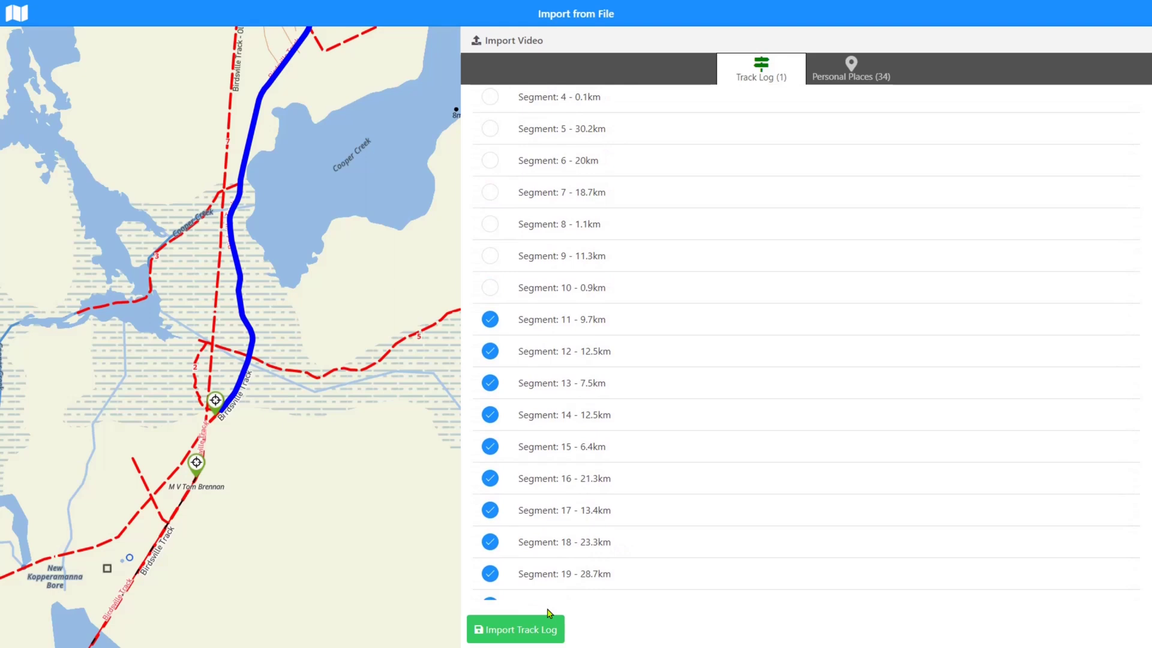
{"action": "left_click", "coordinate": [526, 635]}
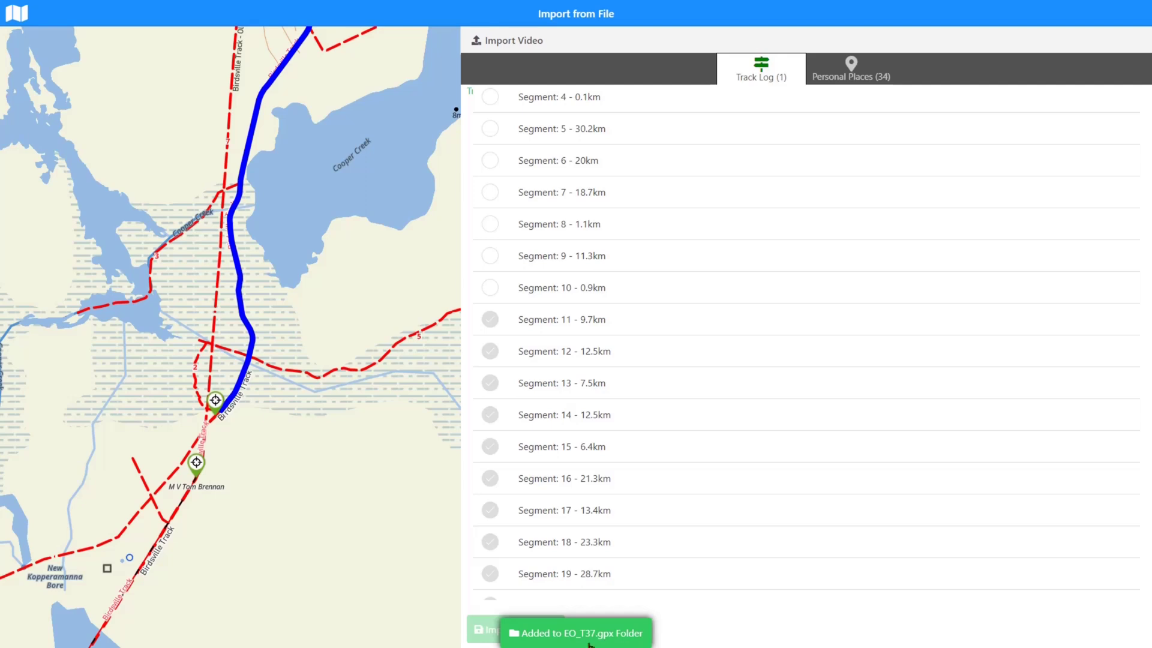
Exclude the first ten personal places, Marree to M V Tom Brennan, from the import.
{"action": "scroll", "coordinate": [724, 594], "scroll_direction": "up", "scroll_amount": 4}
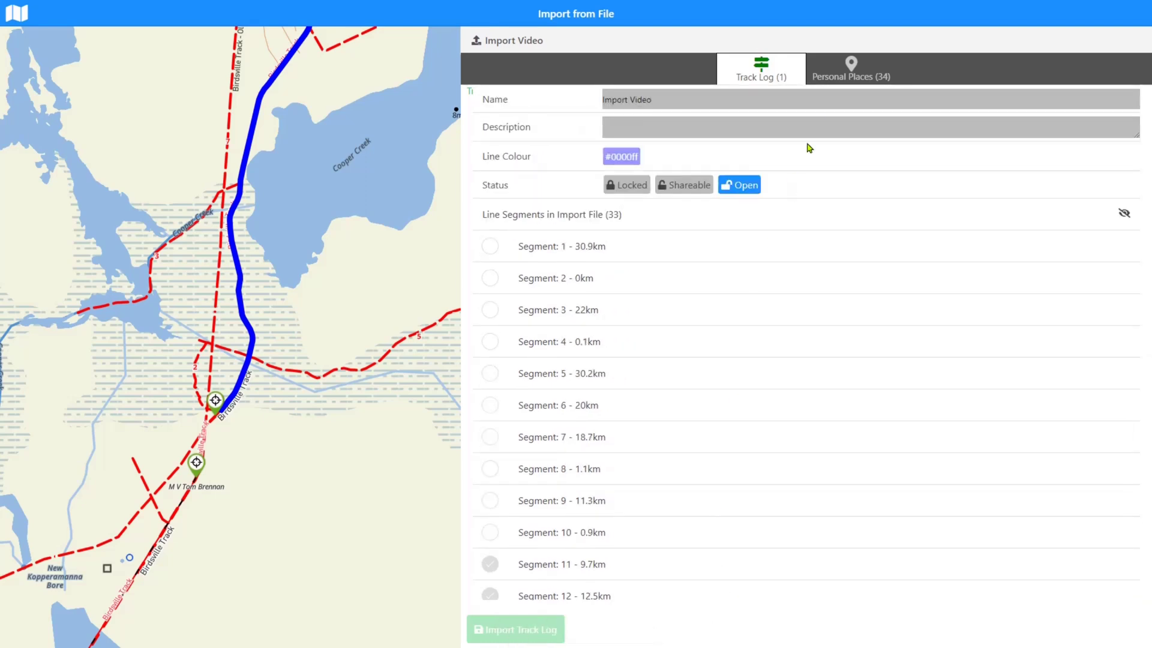
{"action": "left_click", "coordinate": [845, 71]}
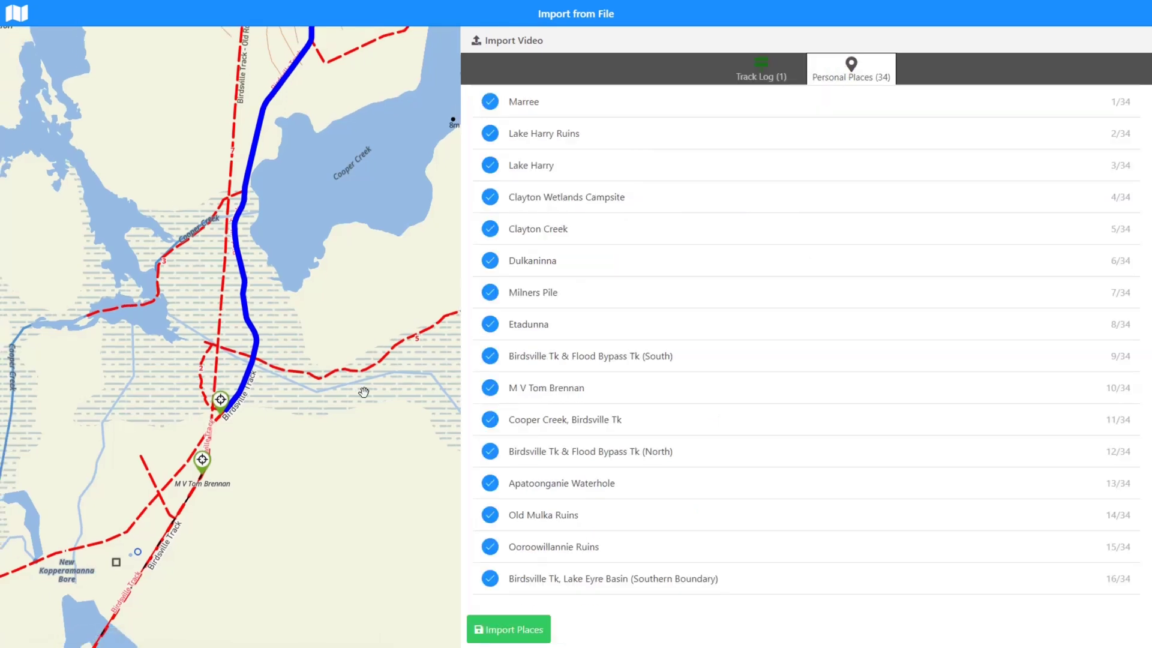
{"action": "scroll", "coordinate": [360, 392], "scroll_direction": "down", "scroll_amount": 3}
{"action": "scroll", "coordinate": [366, 393], "scroll_direction": "down", "scroll_amount": 5}
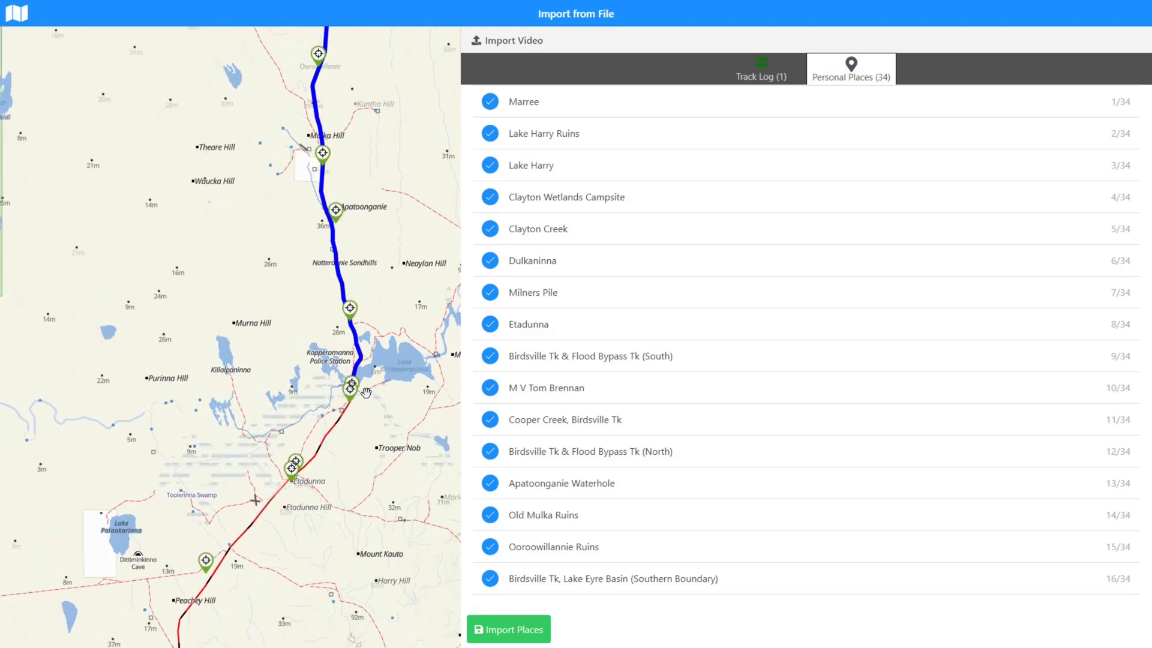
{"action": "scroll", "coordinate": [365, 391], "scroll_direction": "down", "scroll_amount": 2}
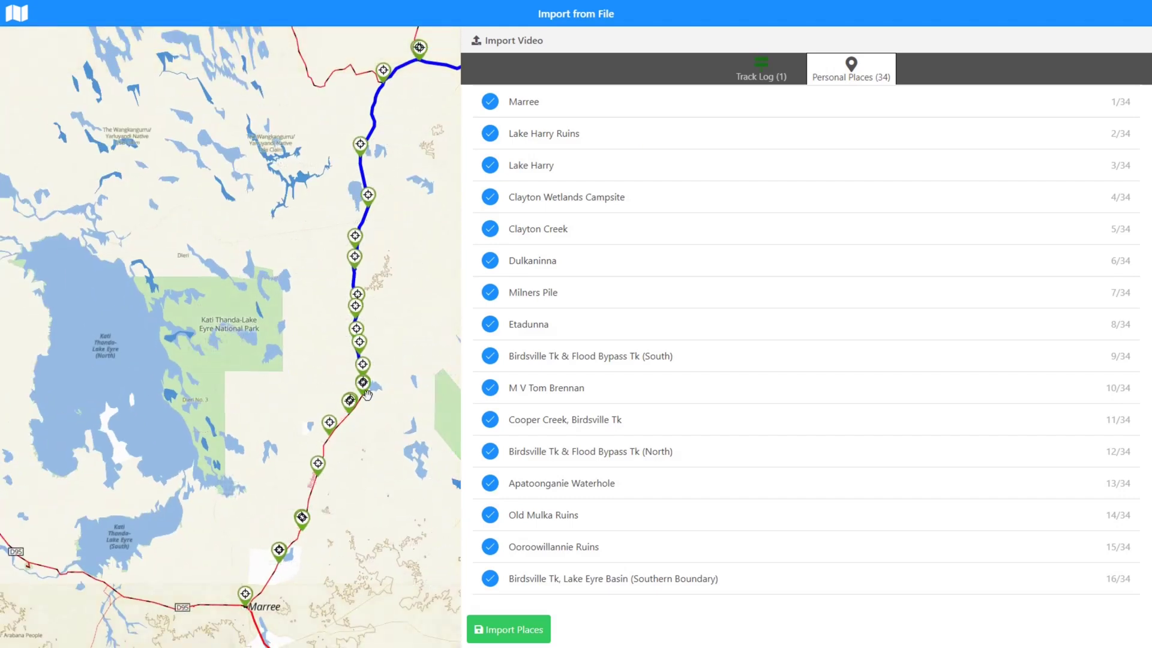
{"action": "left_click_drag", "start_coordinate": [399, 435], "coordinate": [355, 502]}
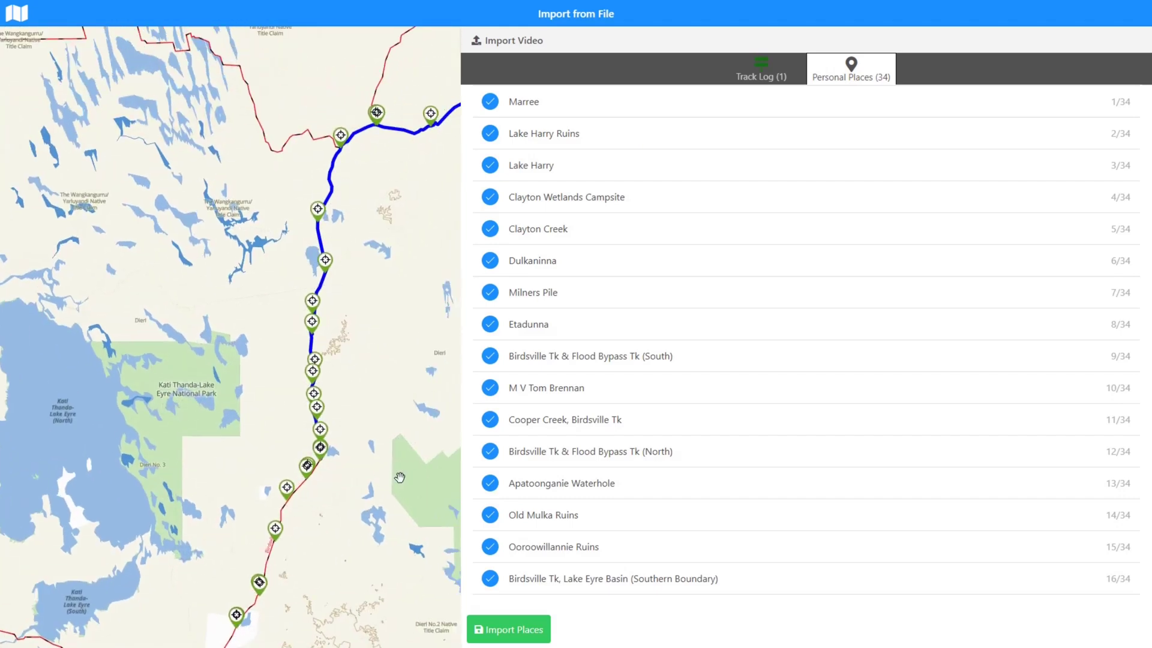
{"action": "left_click", "coordinate": [490, 102]}
{"action": "left_click", "coordinate": [490, 133]}
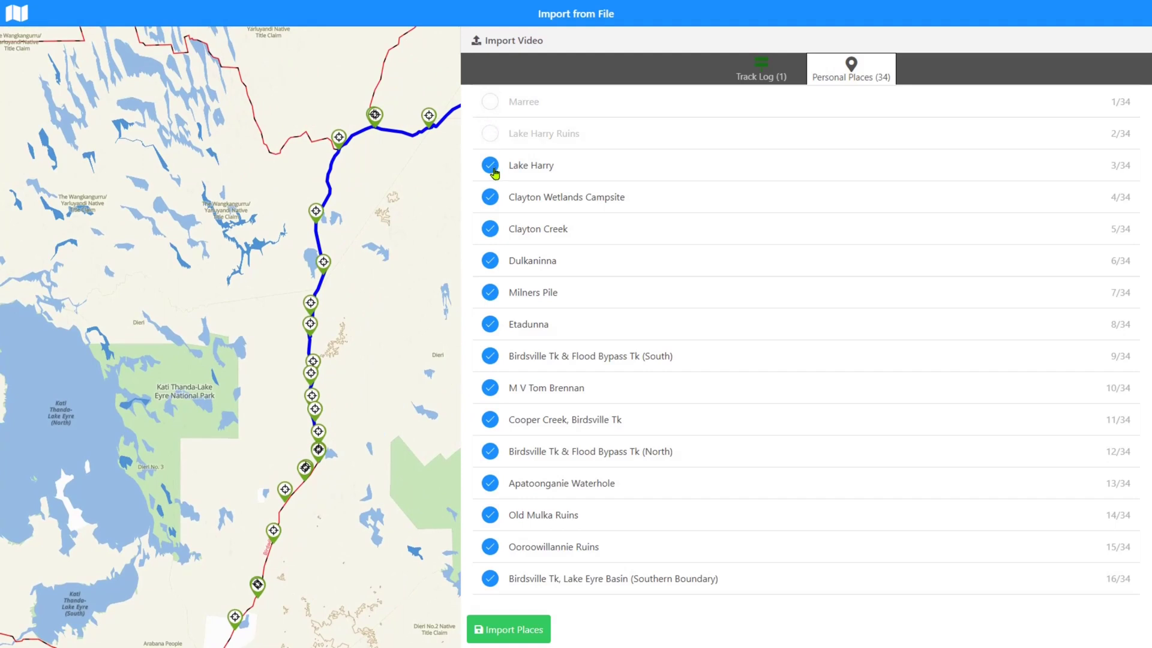
{"action": "left_click", "coordinate": [490, 165]}
{"action": "left_click", "coordinate": [490, 196]}
{"action": "left_click", "coordinate": [491, 229]}
{"action": "left_click", "coordinate": [491, 260]}
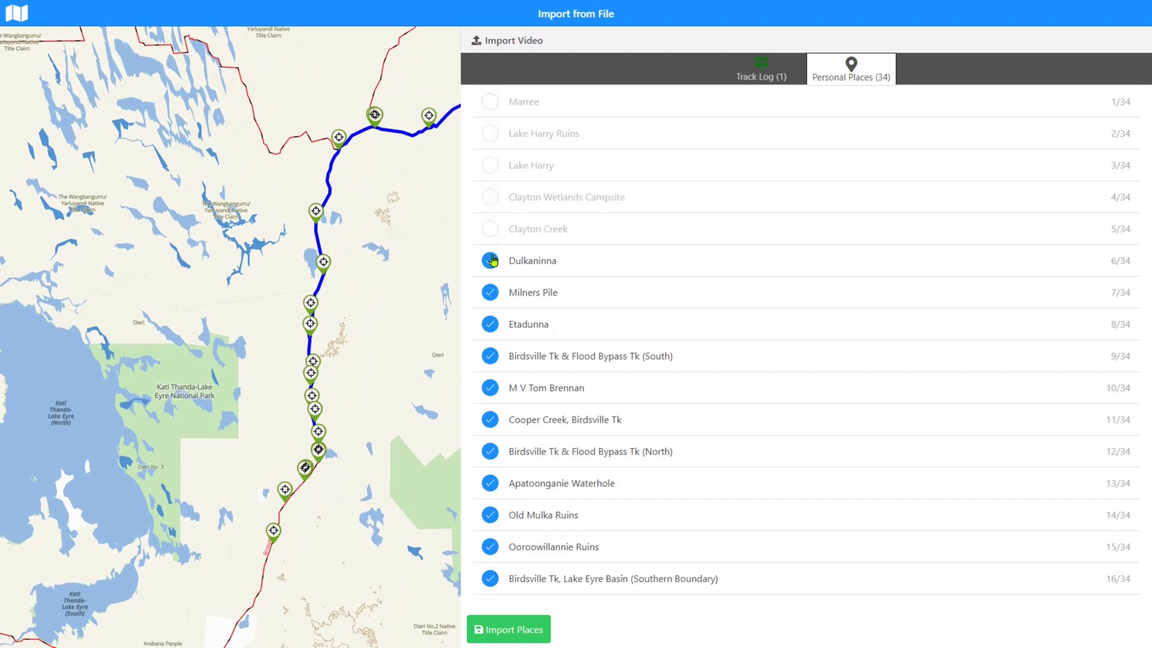
{"action": "left_click", "coordinate": [492, 293]}
{"action": "left_click", "coordinate": [490, 324]}
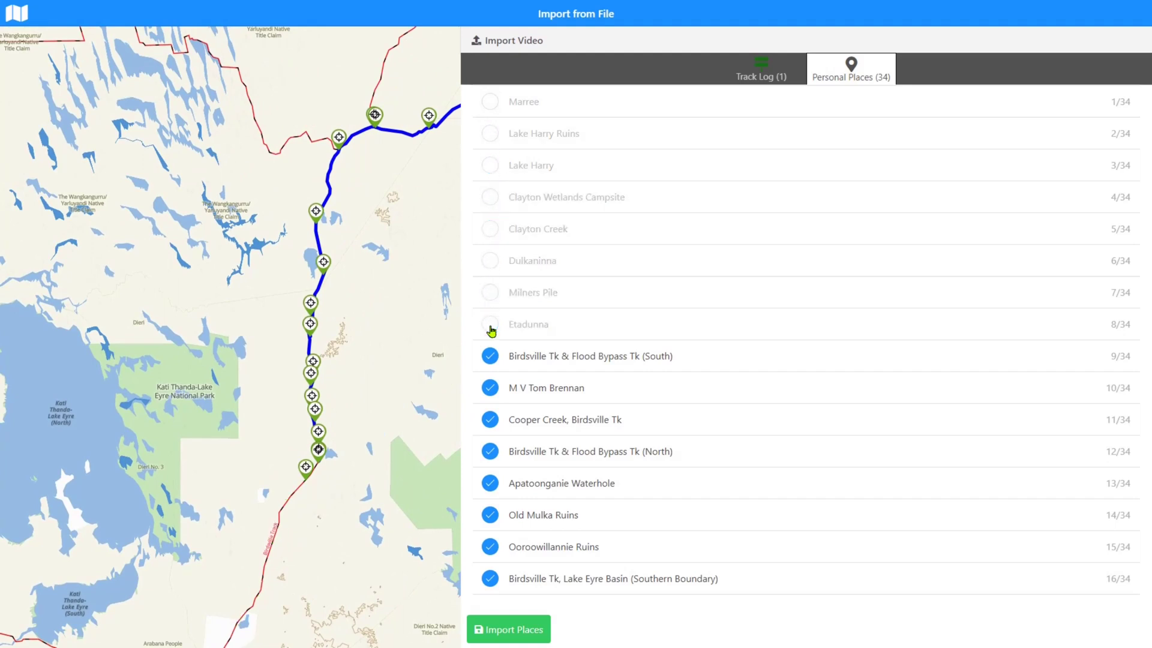
{"action": "left_click", "coordinate": [490, 355]}
{"action": "left_click", "coordinate": [490, 386]}
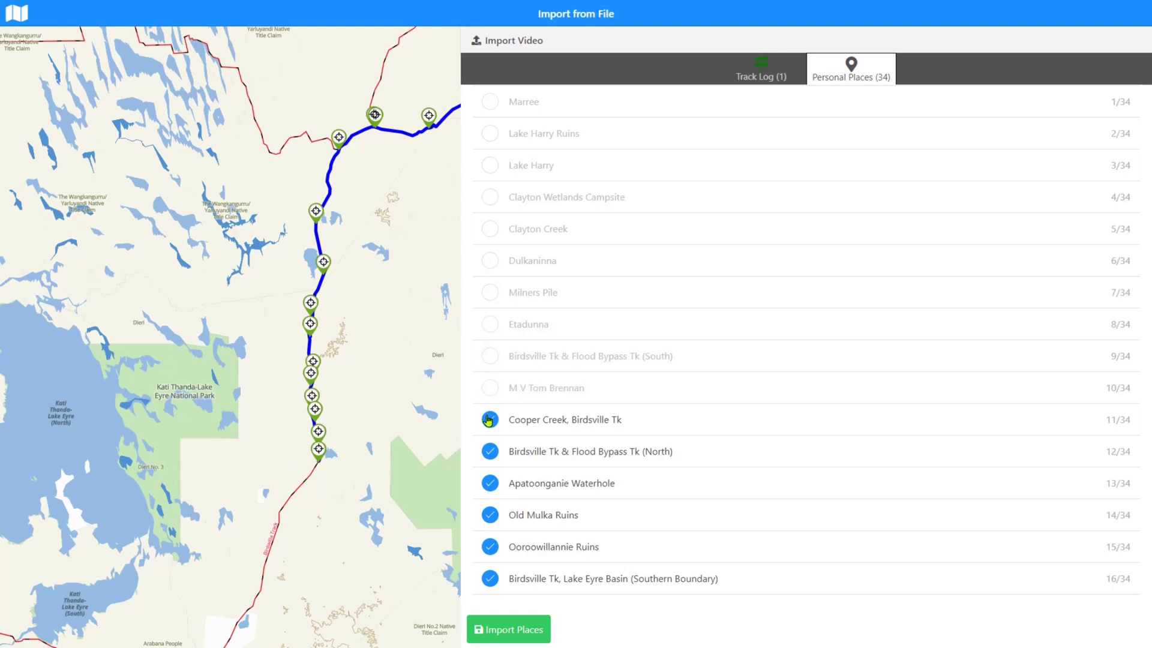
{"action": "left_click", "coordinate": [488, 419]}
{"action": "left_click", "coordinate": [488, 419]}
{"action": "left_click", "coordinate": [488, 420]}
{"action": "left_click", "coordinate": [488, 420]}
Review the remaining personal places up to Birdsville, import them, and leave the import page.
{"action": "scroll", "coordinate": [488, 420], "scroll_direction": "down", "scroll_amount": 10}
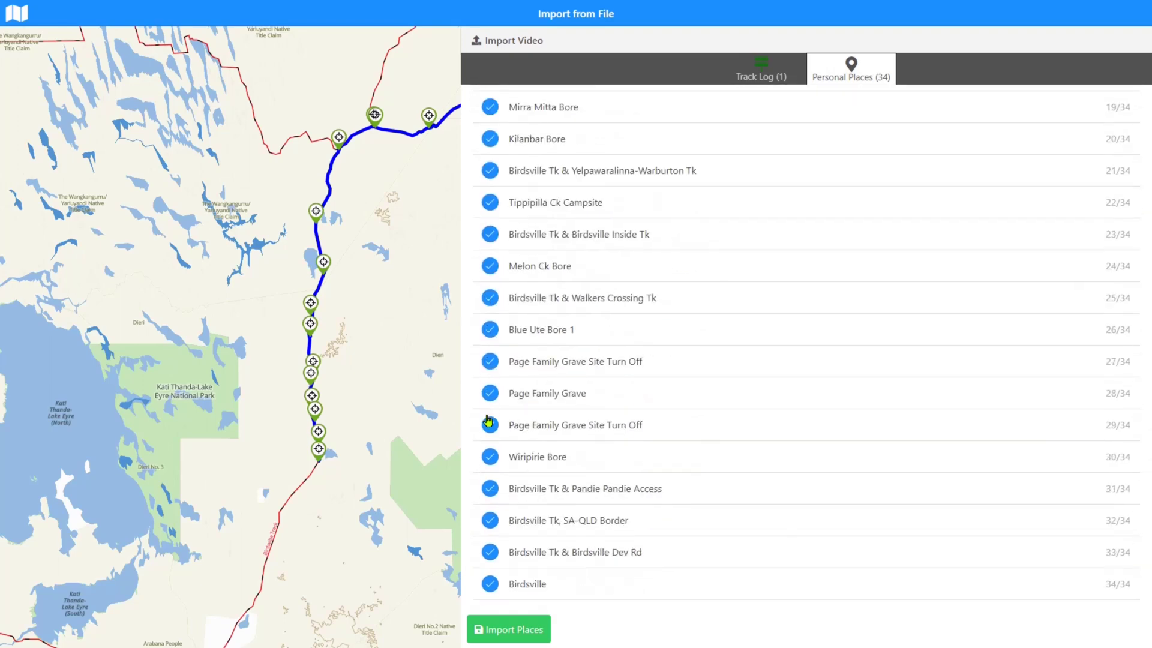
{"action": "left_click_drag", "start_coordinate": [424, 179], "coordinate": [318, 286]}
{"action": "left_click_drag", "start_coordinate": [357, 54], "coordinate": [331, 147]}
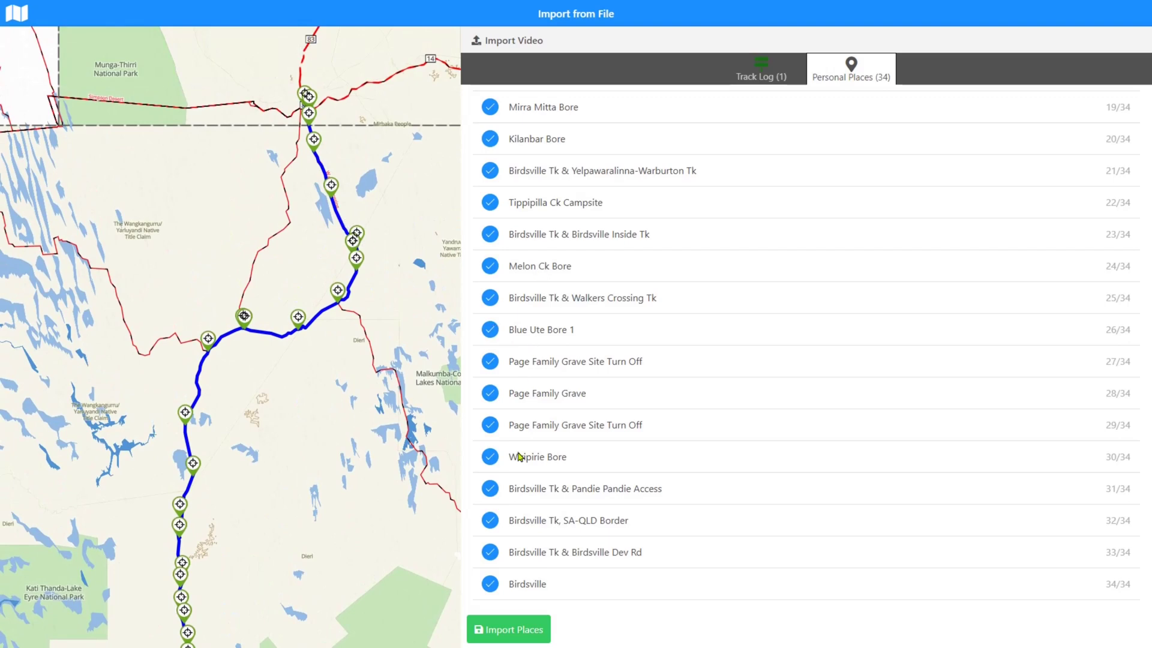
{"action": "scroll", "coordinate": [599, 378], "scroll_direction": "up", "scroll_amount": 10}
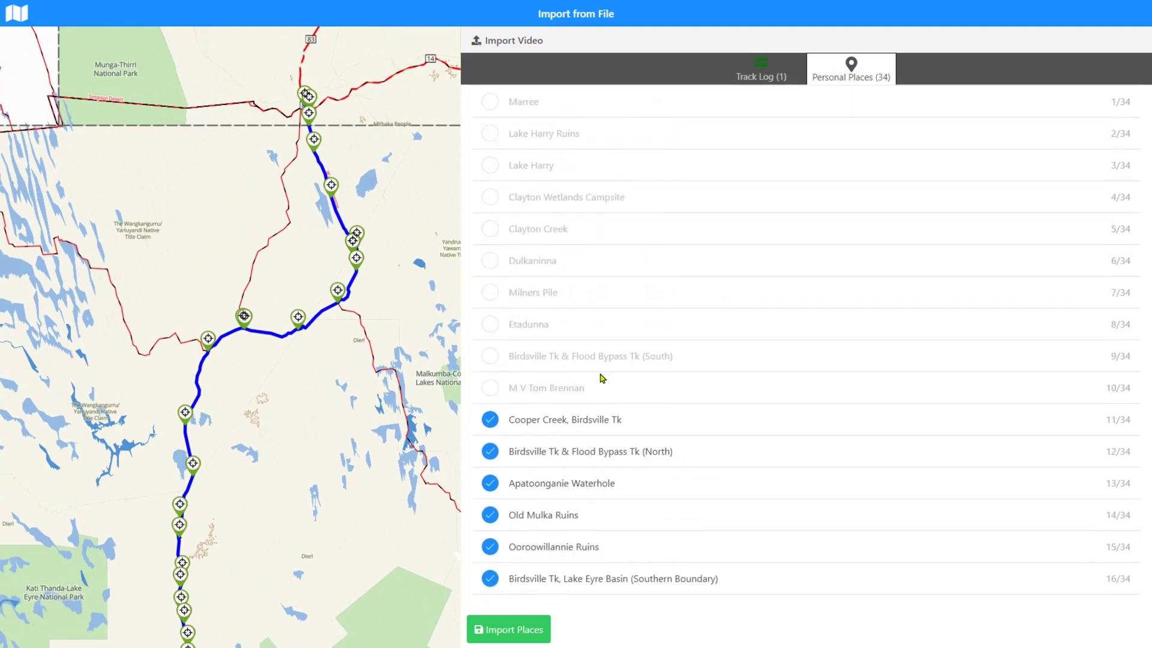
{"action": "scroll", "coordinate": [602, 378], "scroll_direction": "down", "scroll_amount": 5}
{"action": "scroll", "coordinate": [602, 378], "scroll_direction": "down", "scroll_amount": 3}
{"action": "scroll", "coordinate": [635, 470], "scroll_direction": "down", "scroll_amount": 1}
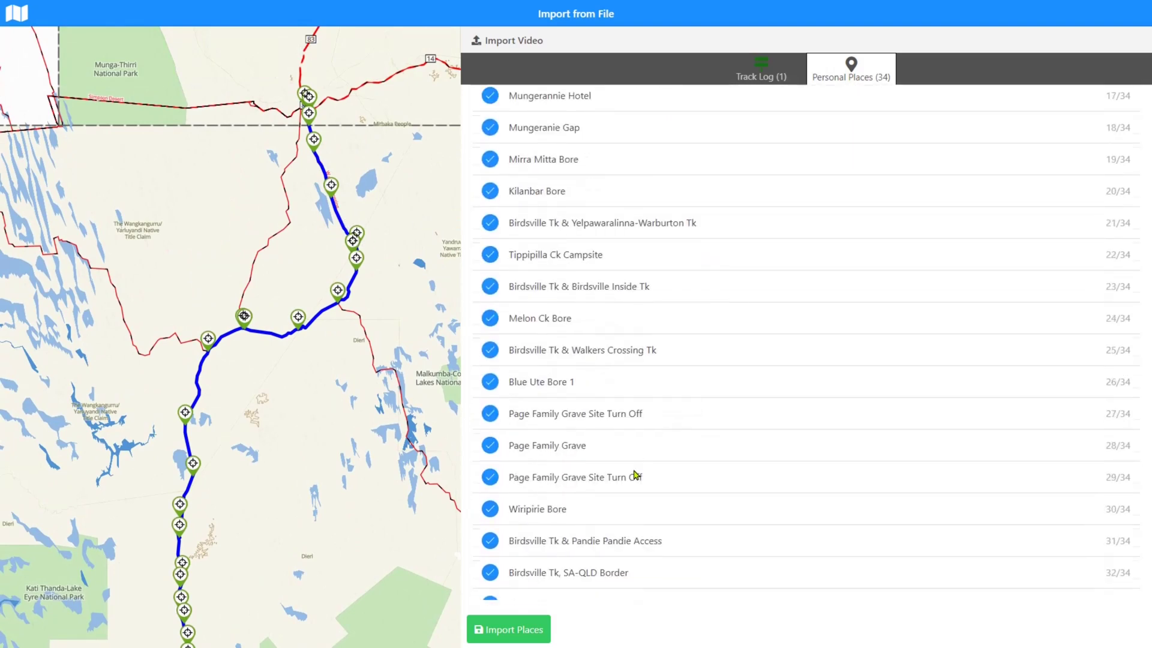
{"action": "left_click", "coordinate": [517, 629]}
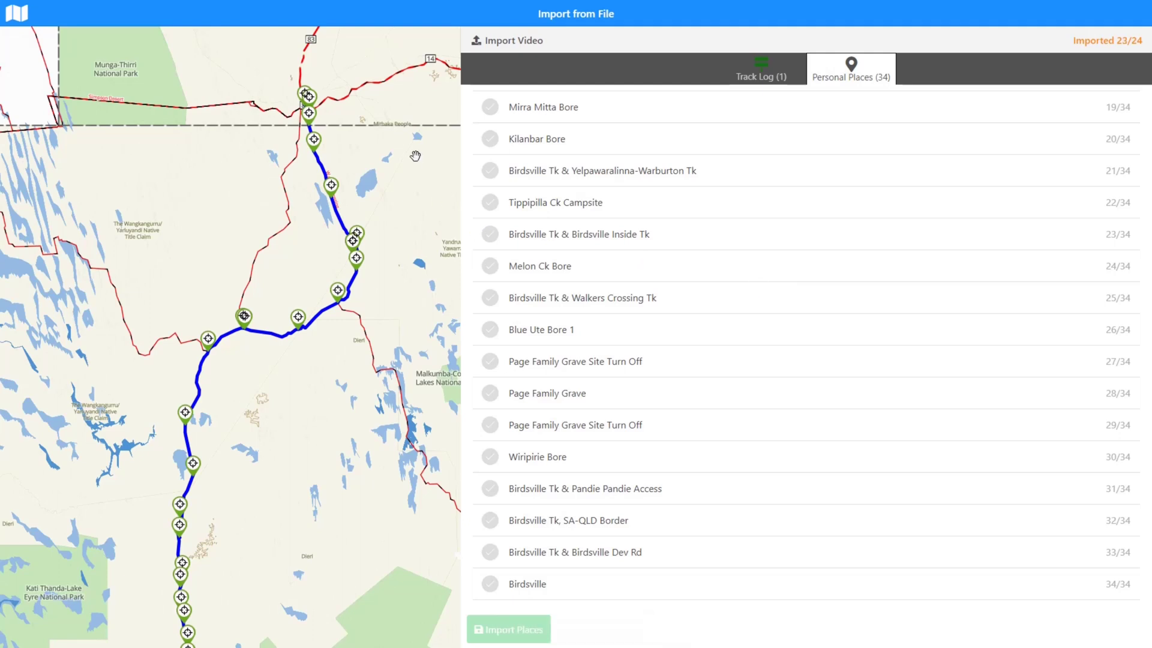
{"action": "left_click", "coordinate": [14, 23]}
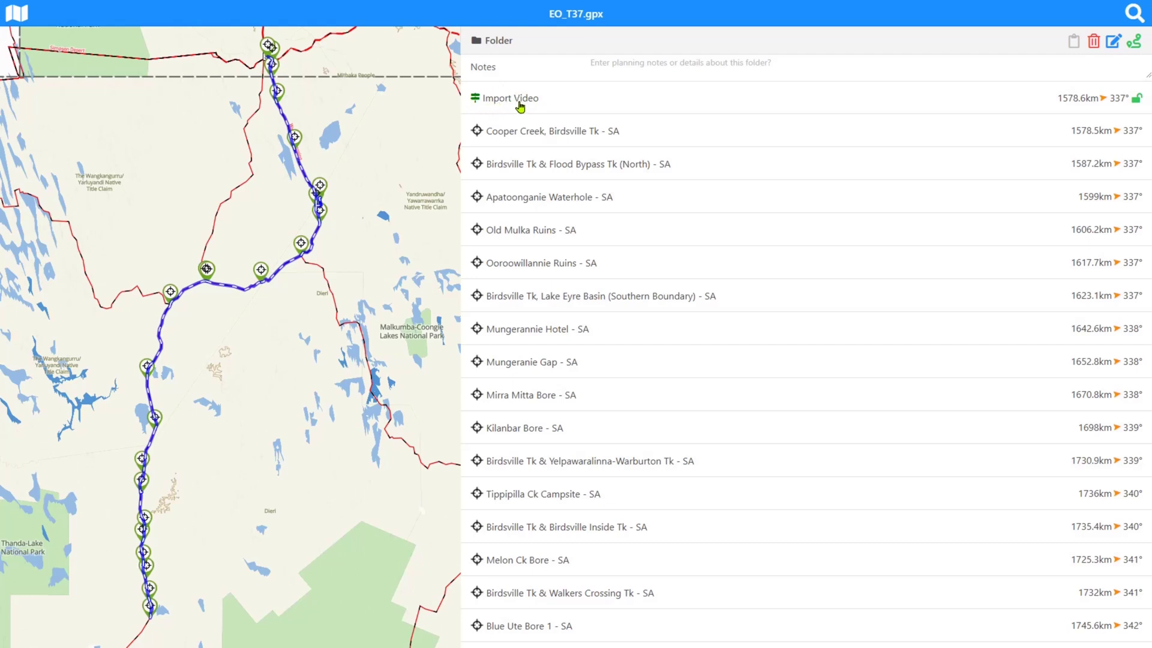
Review the EO_T37.gpx folder's contents from the Import Video track log down to the last imported place, Birdsville.
{"action": "scroll", "coordinate": [538, 135], "scroll_direction": "down", "scroll_amount": 4}
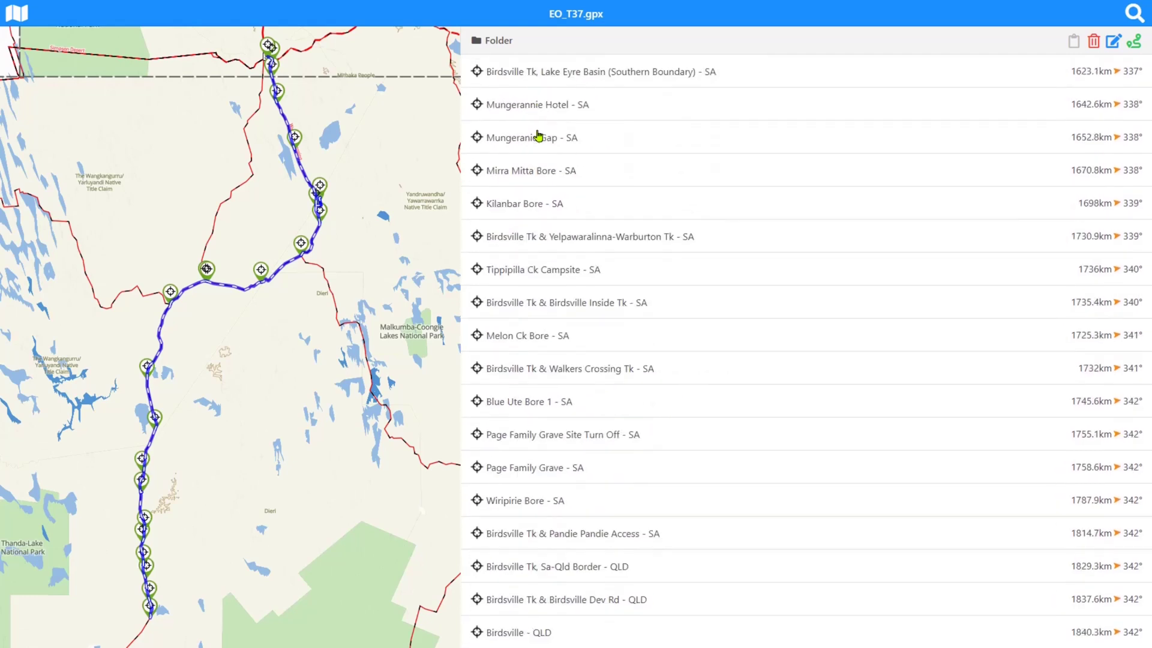
{"action": "scroll", "coordinate": [548, 162], "scroll_direction": "up", "scroll_amount": 2}
{"action": "scroll", "coordinate": [548, 163], "scroll_direction": "up", "scroll_amount": 3}
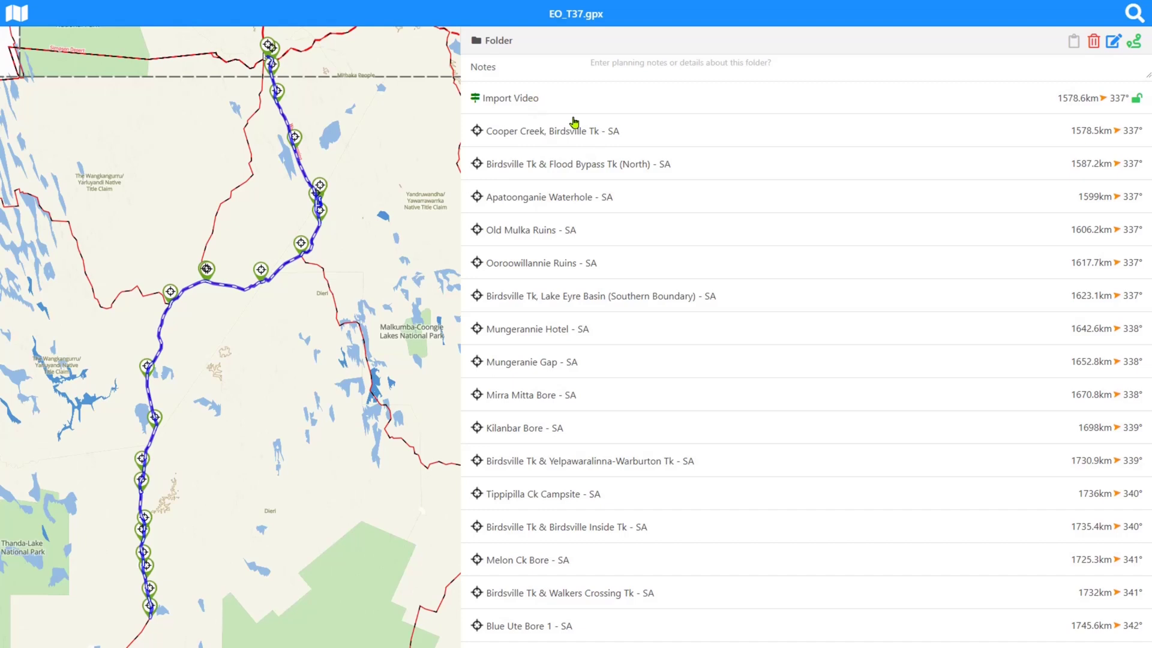
{"action": "left_click", "coordinate": [562, 143]}
{"action": "left_click", "coordinate": [653, 143]}
{"action": "scroll", "coordinate": [733, 288], "scroll_direction": "down", "scroll_amount": 4}
{"action": "scroll", "coordinate": [733, 288], "scroll_direction": "up", "scroll_amount": 4}
Return to the main map with the data list showing and open the EO_T37.gpx folder from My Folders.
{"action": "left_click", "coordinate": [1127, 18]}
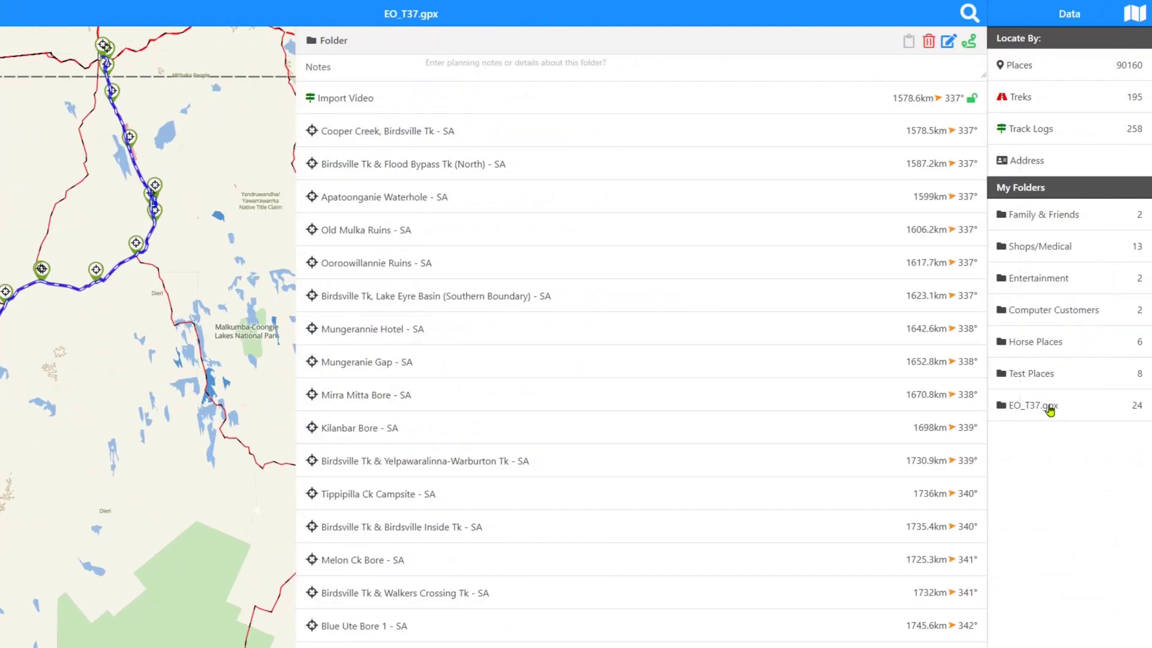
{"action": "left_click", "coordinate": [1134, 17]}
{"action": "left_click", "coordinate": [1134, 14]}
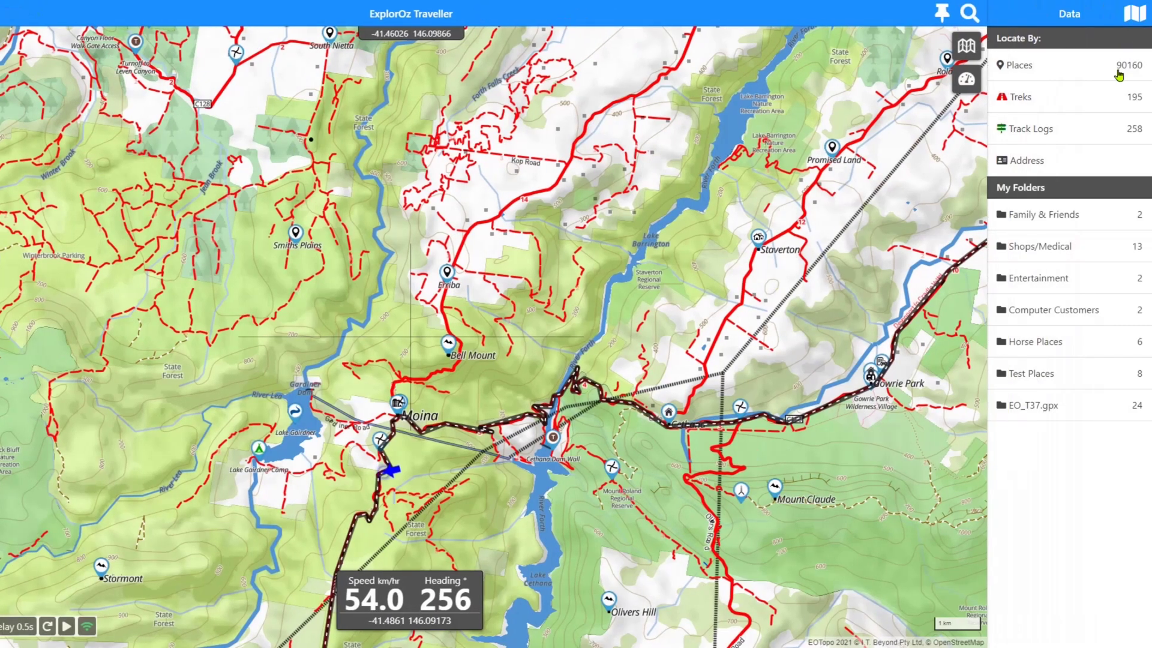
{"action": "left_click", "coordinate": [1073, 409]}
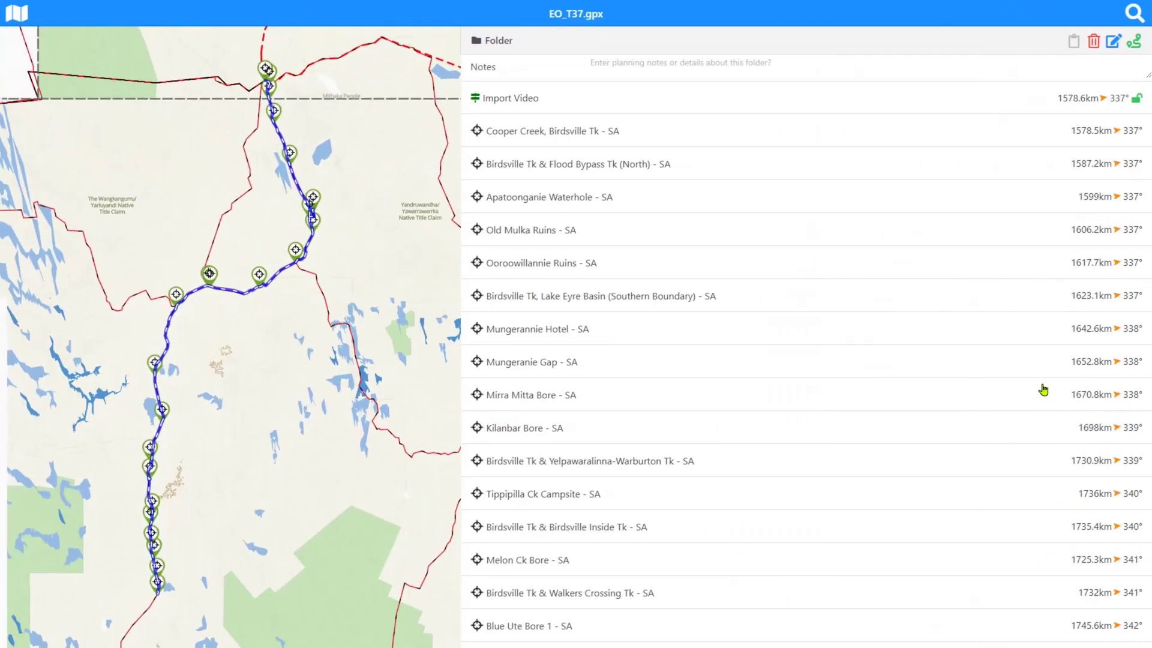
Delete the EO_T37.gpx folder together with its personal data, check the remaining folders, and return to the full map.
{"action": "left_click", "coordinate": [1094, 42]}
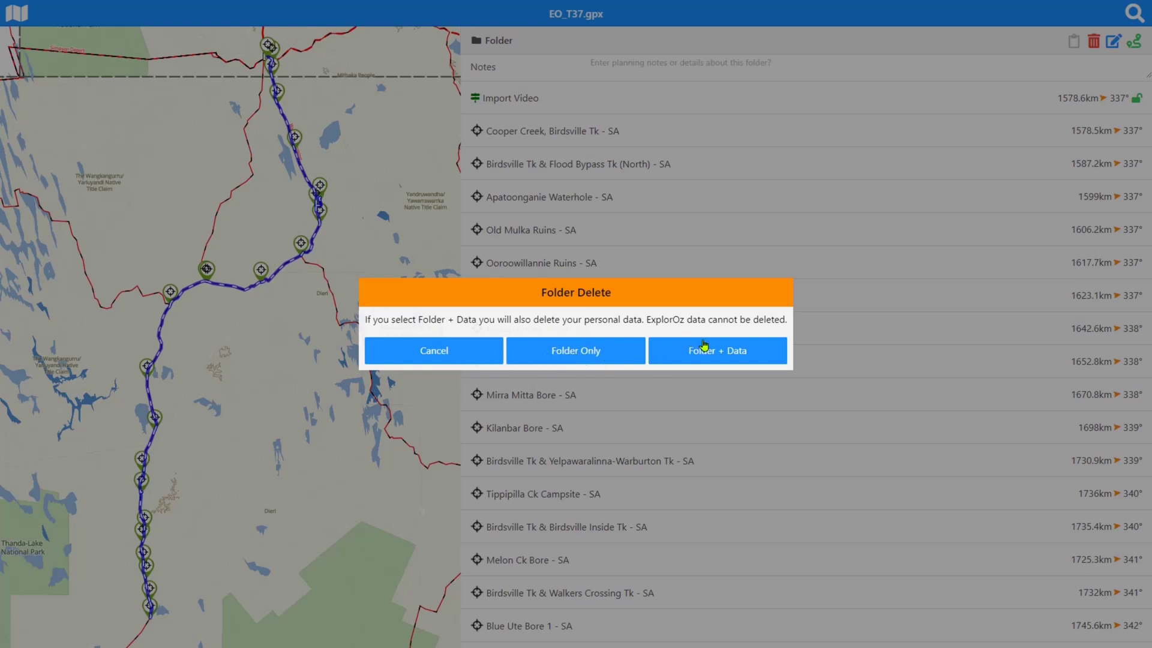
{"action": "left_click", "coordinate": [729, 359]}
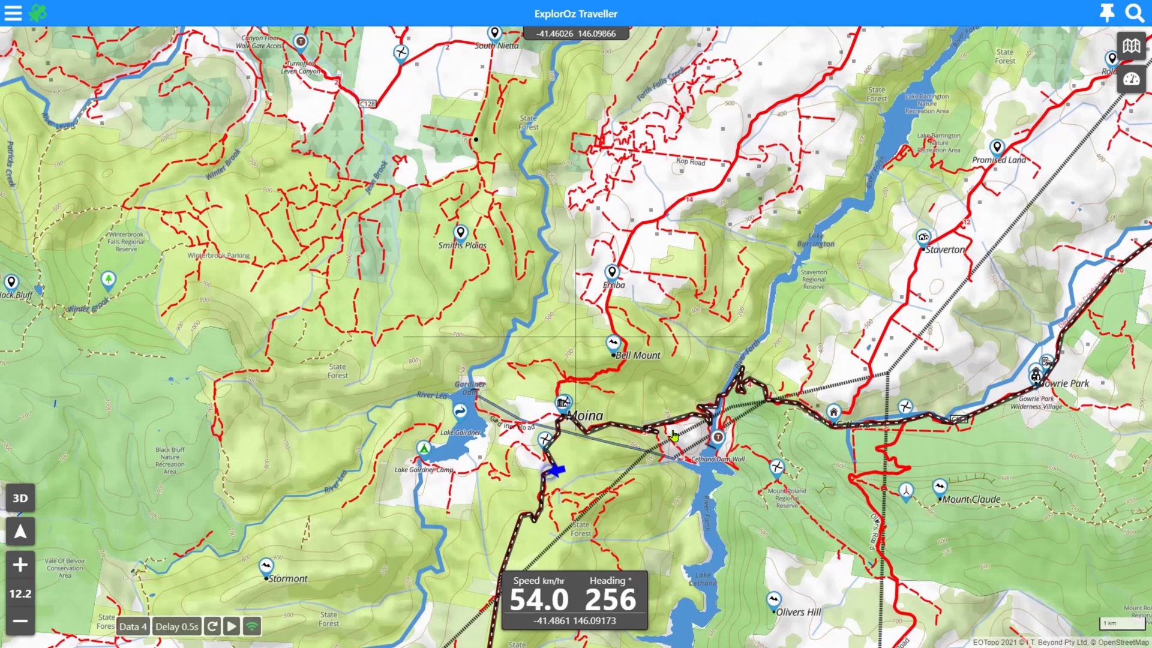
{"action": "left_click", "coordinate": [1135, 15]}
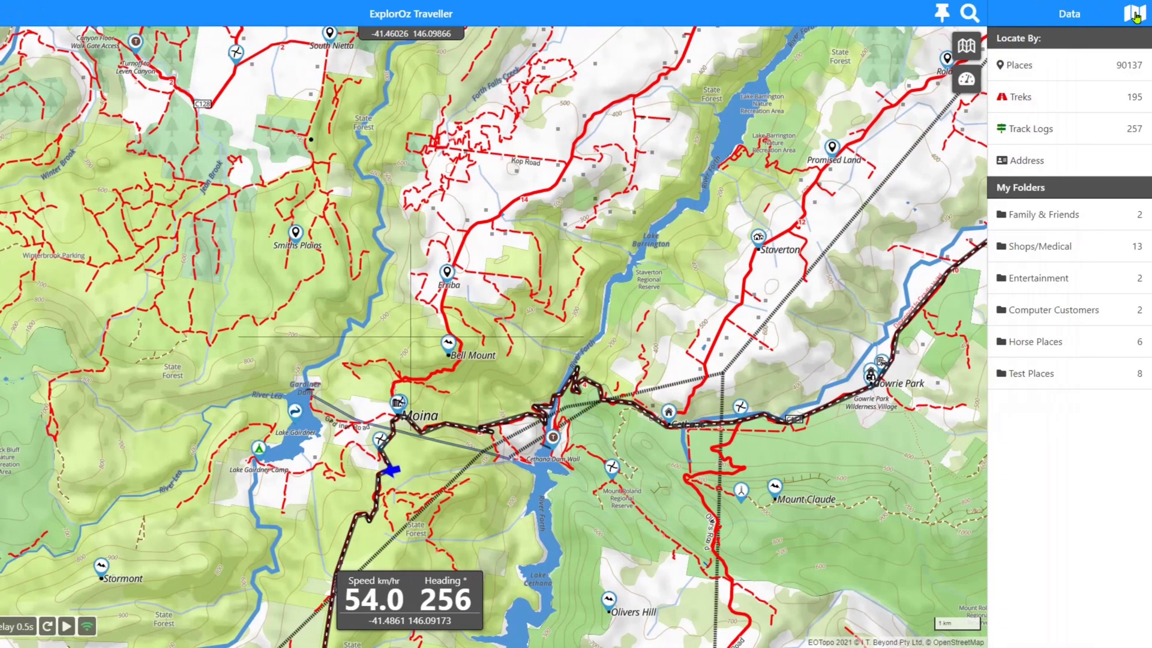
{"action": "left_click", "coordinate": [690, 277]}
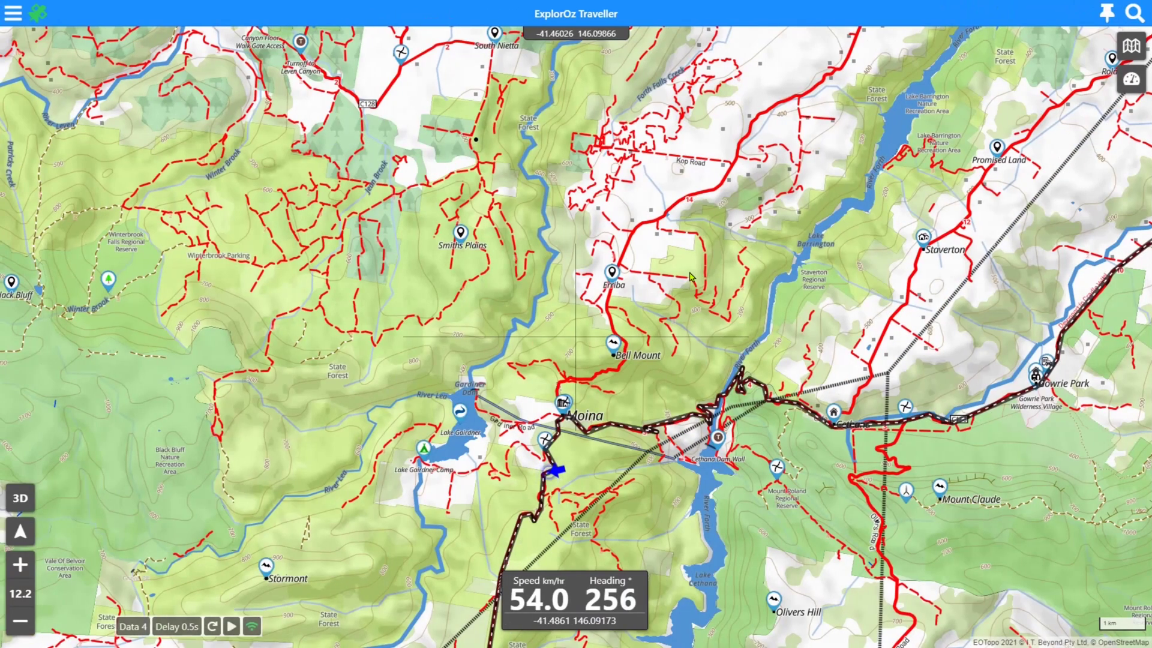